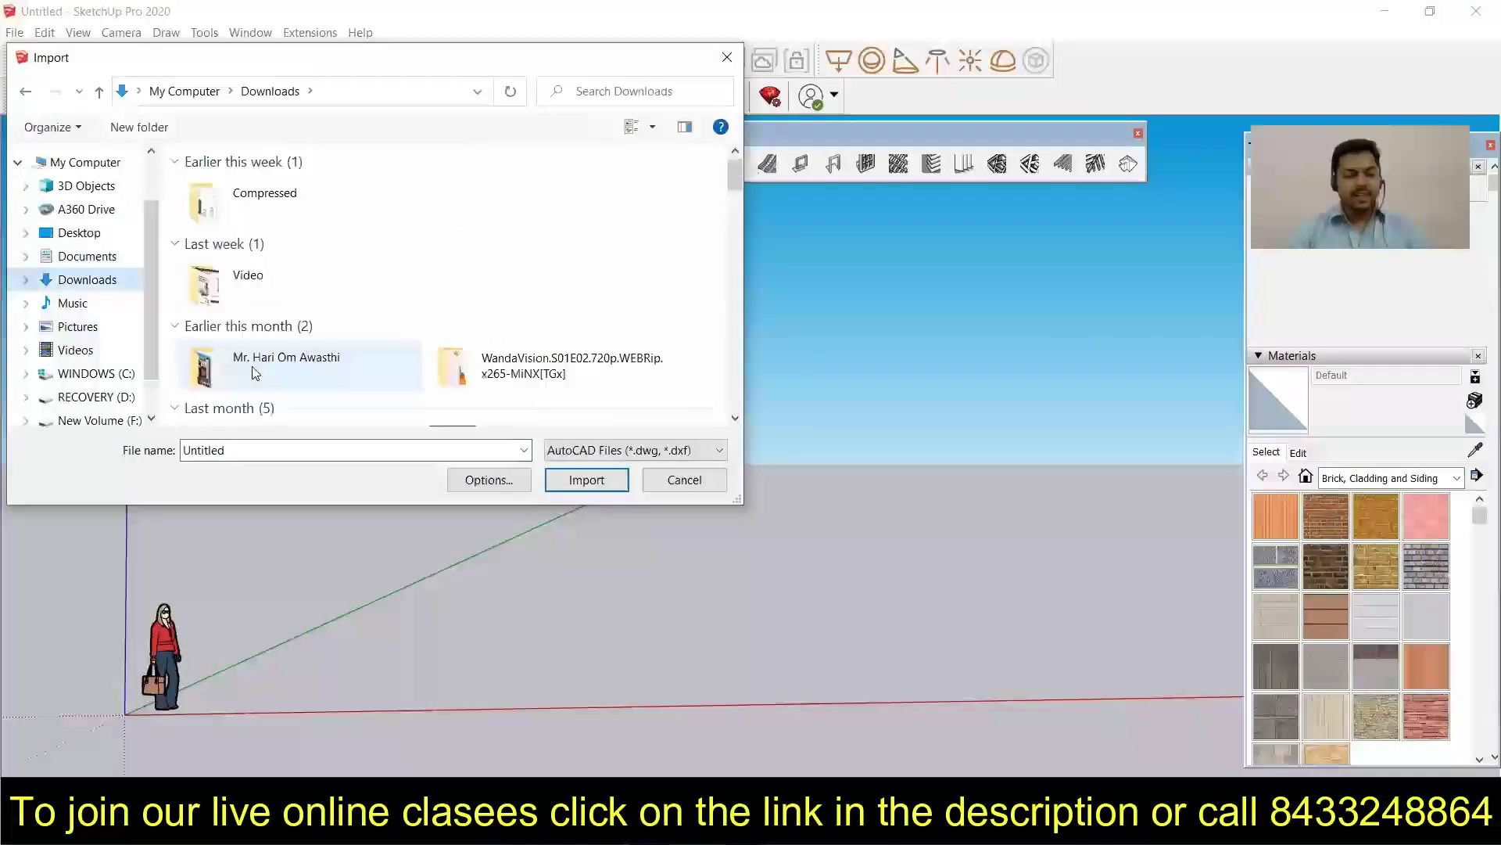
{"action": "scroll", "coordinate": [603, 286], "scroll_direction": "down", "scroll_amount": 5}
{"action": "scroll", "coordinate": [603, 352], "scroll_direction": "down", "scroll_amount": 5}
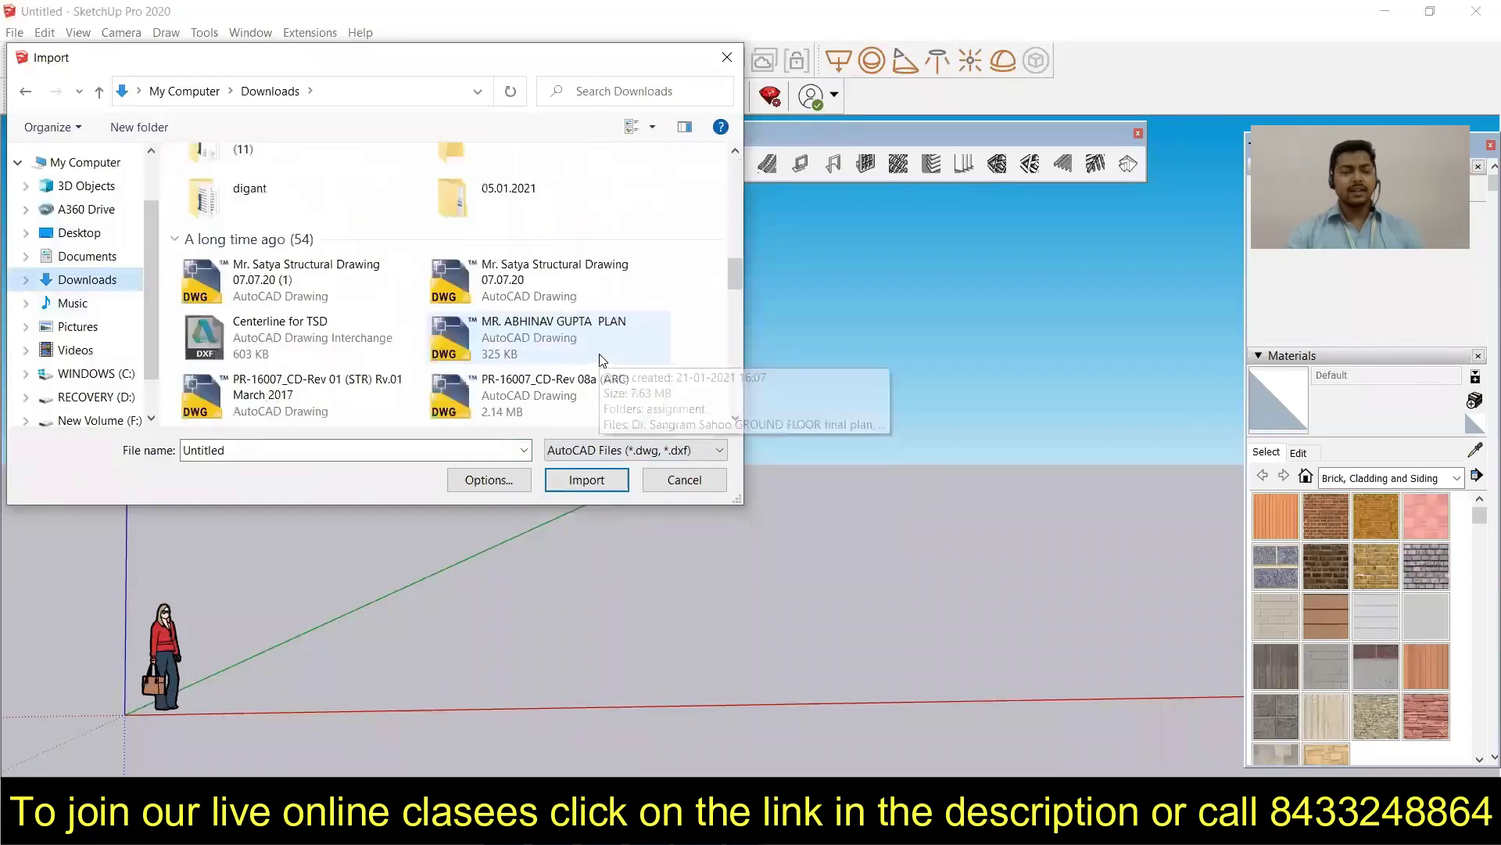
{"action": "scroll", "coordinate": [603, 351], "scroll_direction": "down", "scroll_amount": 5}
{"action": "scroll", "coordinate": [604, 328], "scroll_direction": "down", "scroll_amount": 3}
{"action": "left_click", "coordinate": [259, 448]}
{"action": "type", "text": "sanjay"}
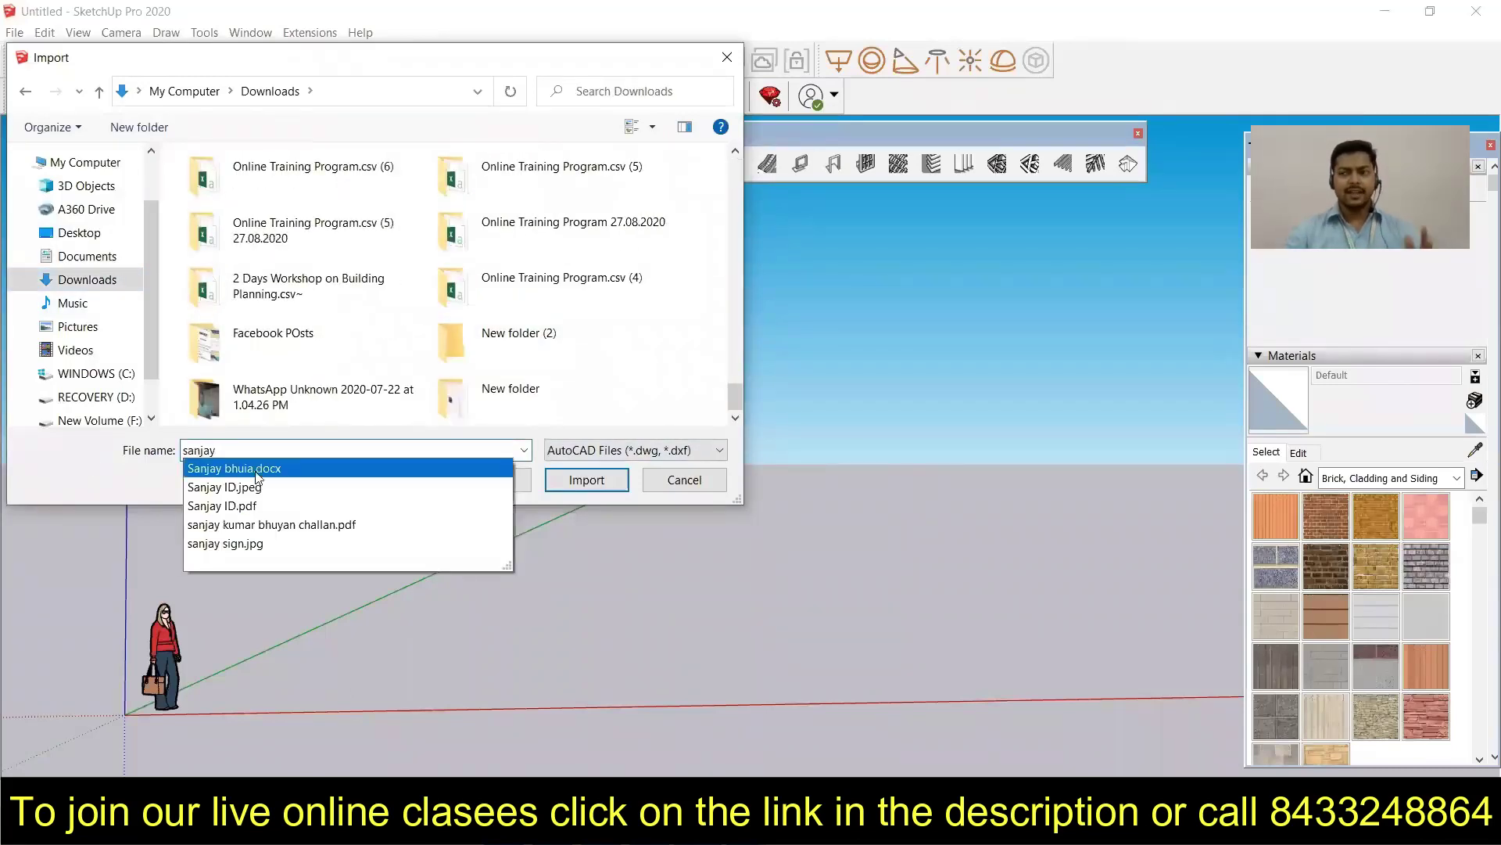
{"action": "type", "text": "mr. san"}
{"action": "key", "text": "ctrl+a"}
{"action": "key", "text": "BackSpace"}
{"action": "scroll", "coordinate": [439, 331], "scroll_direction": "up", "scroll_amount": 10}
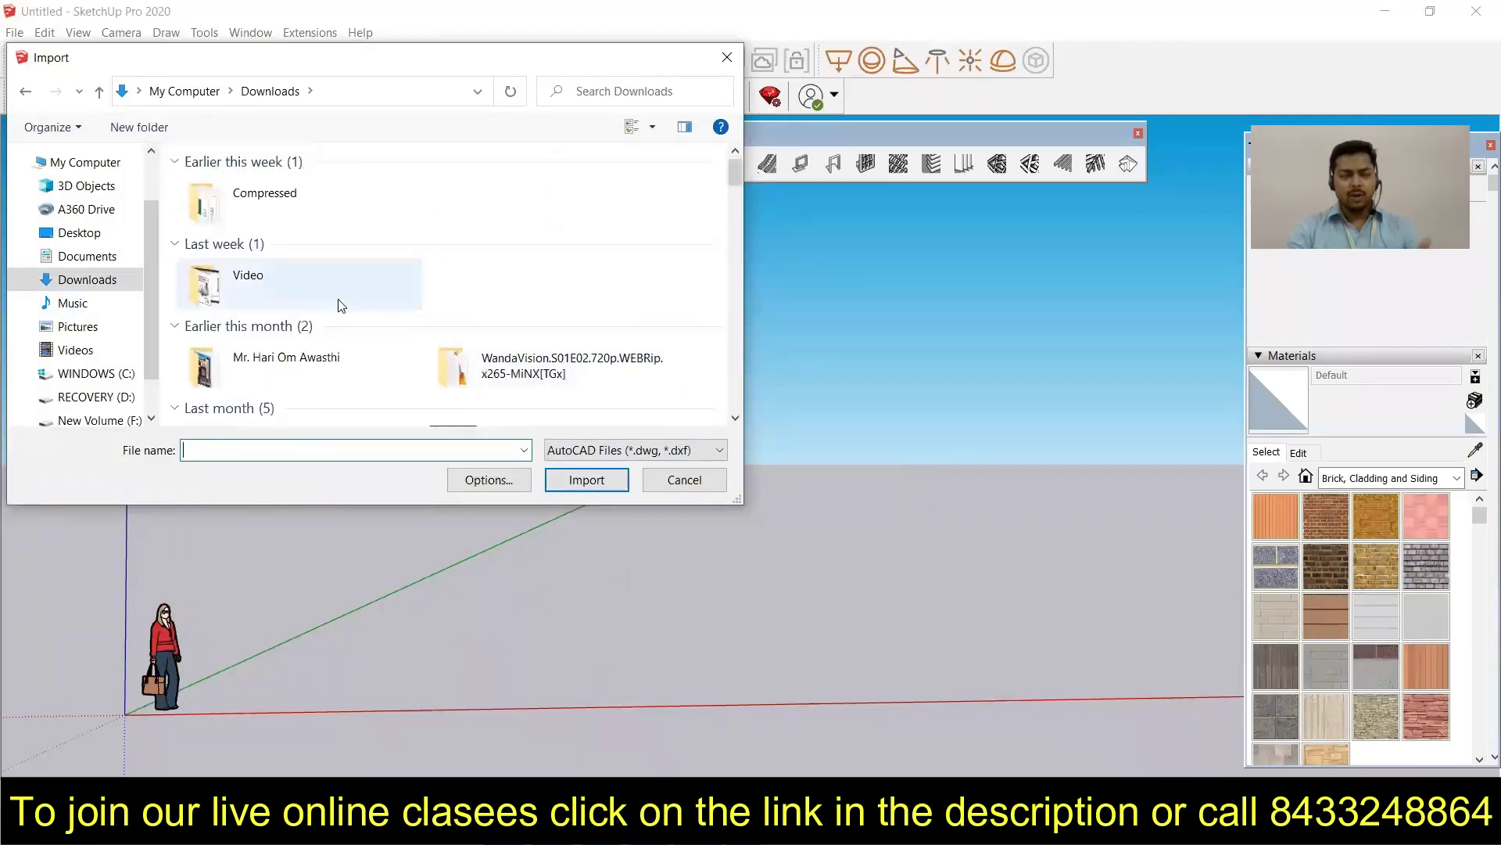
{"action": "double_click", "coordinate": [294, 358]}
{"action": "key", "text": "alt+Left"}
{"action": "scroll", "coordinate": [446, 341], "scroll_direction": "down", "scroll_amount": 3}
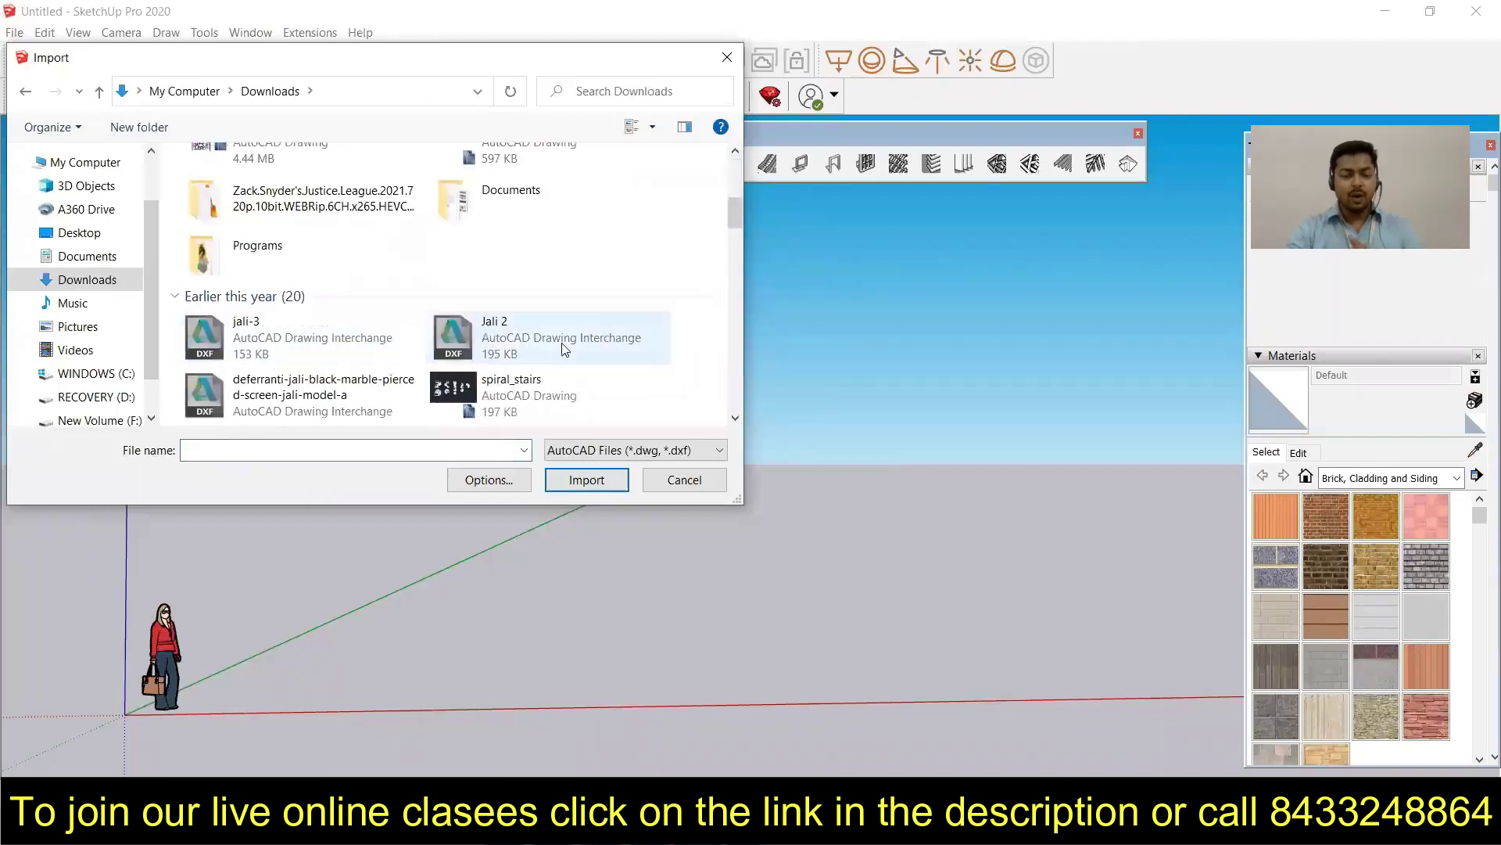
{"action": "scroll", "coordinate": [493, 364], "scroll_direction": "down", "scroll_amount": 3}
{"action": "left_click", "coordinate": [552, 322]}
{"action": "left_click", "coordinate": [588, 479]}
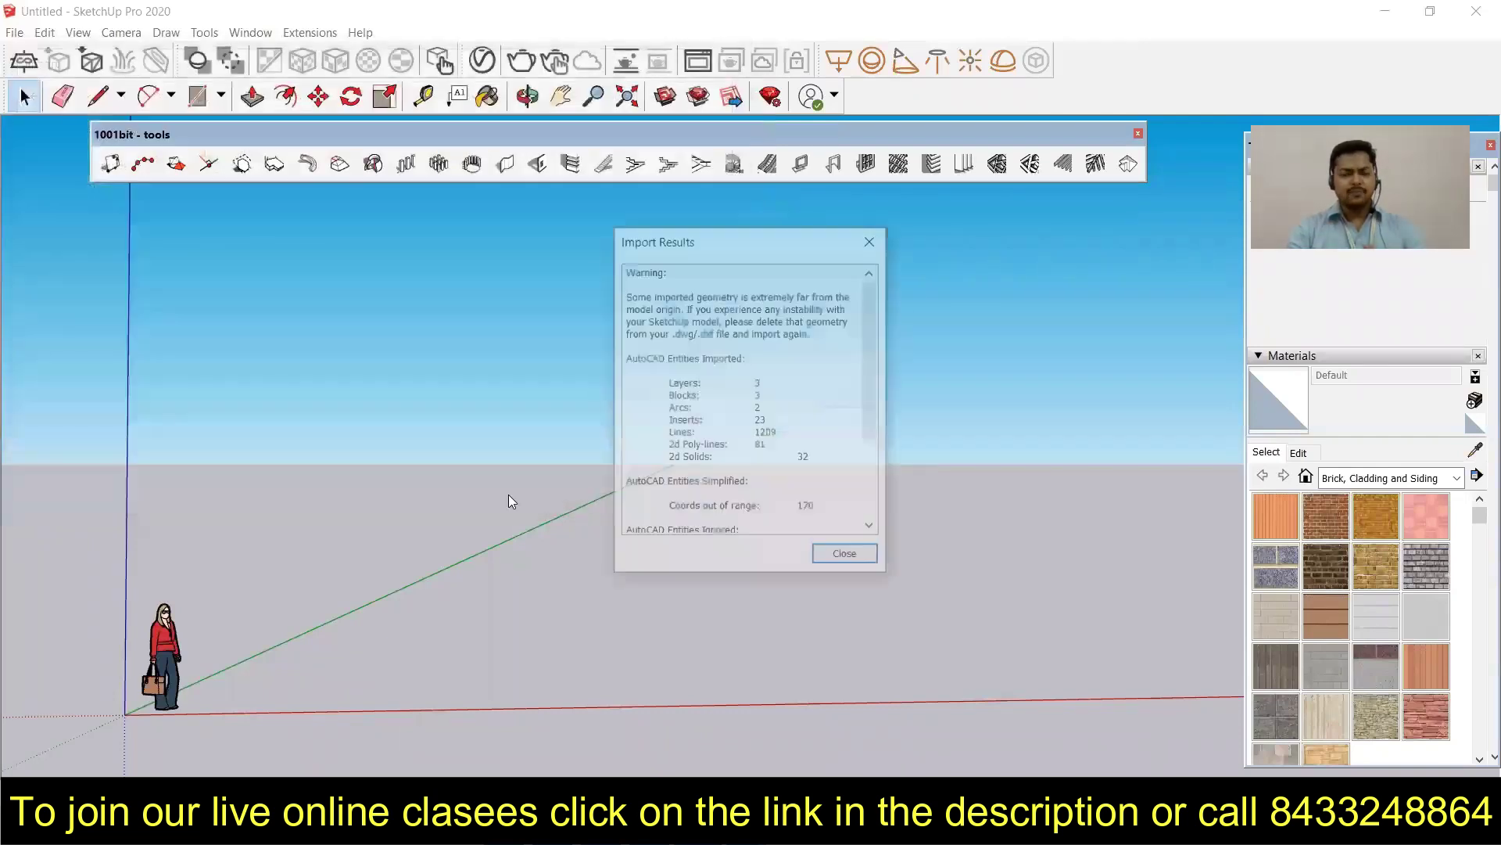
{"action": "key", "text": "Return"}
{"action": "scroll", "coordinate": [618, 329], "scroll_direction": "up", "scroll_amount": 5}
{"action": "scroll", "coordinate": [619, 329], "scroll_direction": "down", "scroll_amount": 5}
{"action": "scroll", "coordinate": [743, 445], "scroll_direction": "down", "scroll_amount": 3}
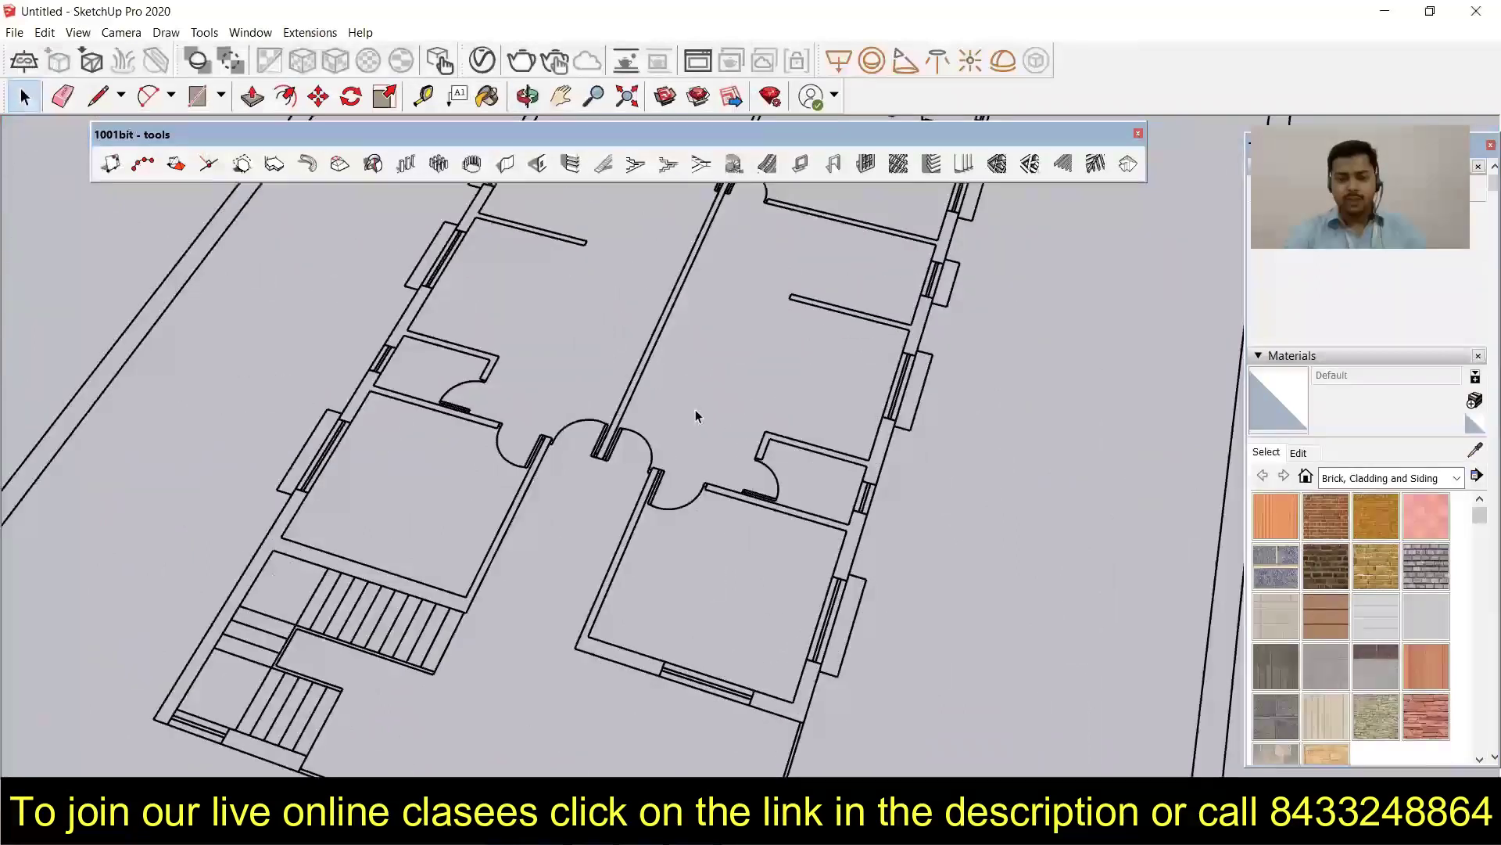
{"action": "scroll", "coordinate": [697, 416], "scroll_direction": "down", "scroll_amount": 2}
{"action": "scroll", "coordinate": [696, 416], "scroll_direction": "down", "scroll_amount": 3}
{"action": "scroll", "coordinate": [686, 567], "scroll_direction": "down", "scroll_amount": 5}
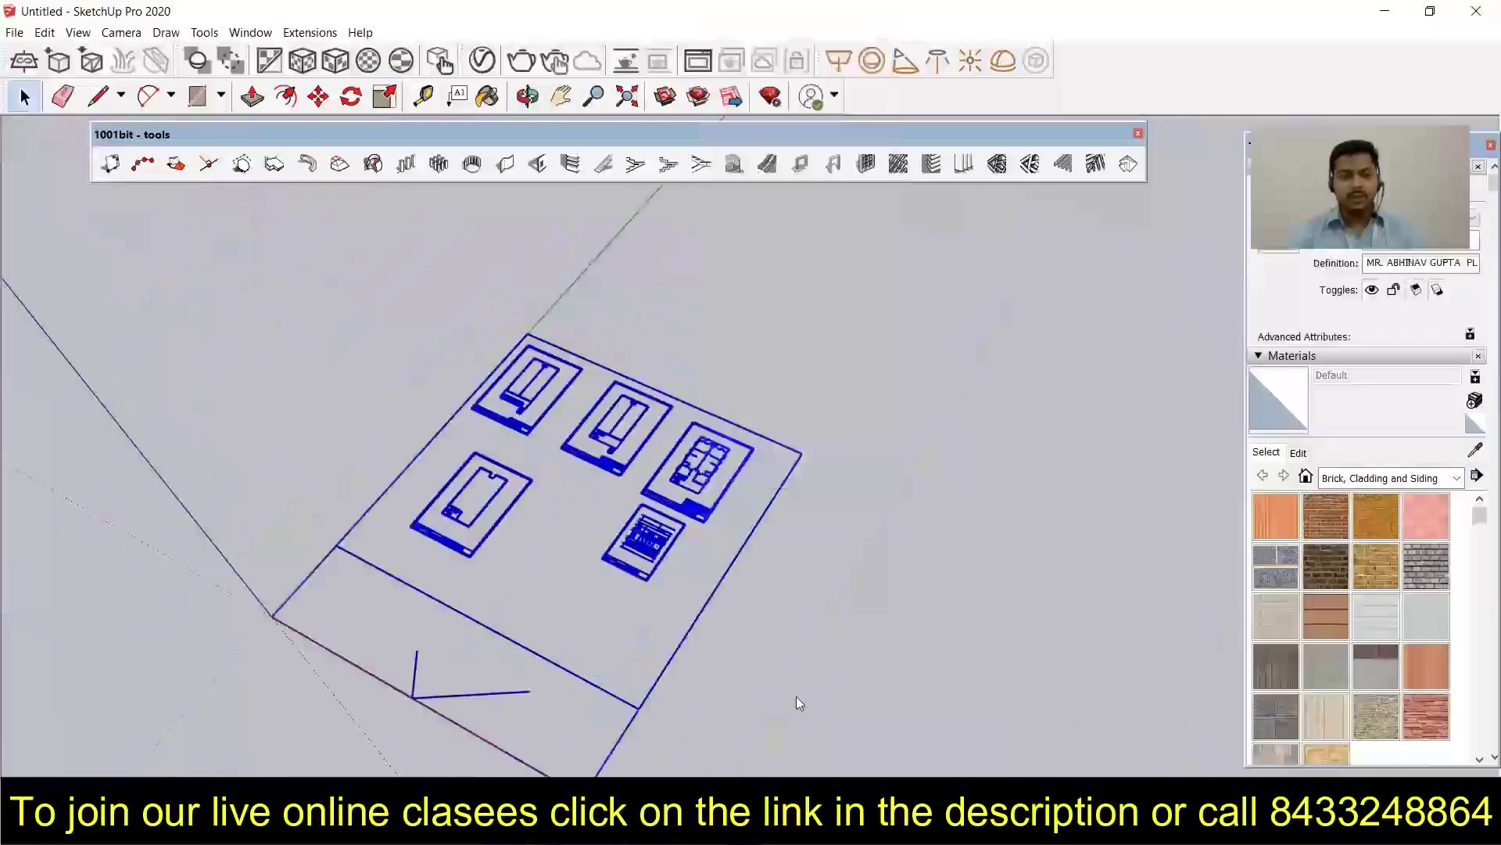
- Move the floor plan away from the other imported drawing sheets
{"action": "left_click", "coordinate": [616, 592]}
{"action": "mouse_move", "coordinate": [684, 563]}
{"action": "middle_mouse_down"}
{"action": "mouse_move", "coordinate": [633, 516]}
{"action": "mouse_move", "coordinate": [712, 627]}
{"action": "middle_mouse_up"}
{"action": "scroll", "coordinate": [633, 516], "scroll_direction": "up", "scroll_amount": 5}
{"action": "scroll", "coordinate": [622, 507], "scroll_direction": "down", "scroll_amount": 5}
{"action": "scroll", "coordinate": [566, 481], "scroll_direction": "up", "scroll_amount": 6}
{"action": "left_click", "coordinate": [712, 627]}
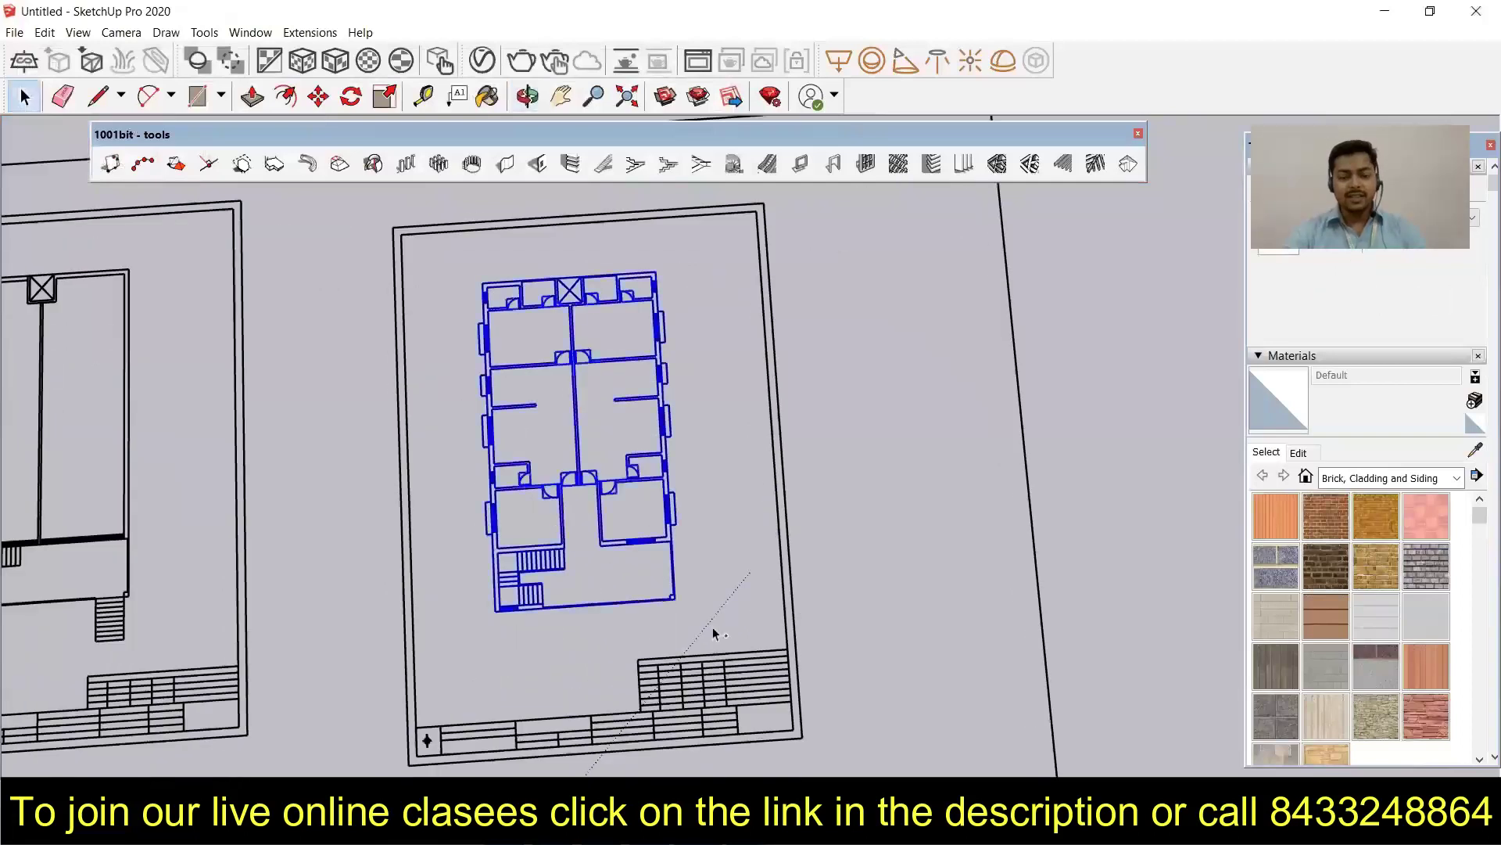
{"action": "left_click", "coordinate": [678, 602]}
{"action": "scroll", "coordinate": [905, 559], "scroll_direction": "down", "scroll_amount": 5}
{"action": "scroll", "coordinate": [868, 552], "scroll_direction": "up", "scroll_amount": 6}
{"action": "key", "text": "space"}
{"action": "left_click", "coordinate": [563, 657]}
{"action": "scroll", "coordinate": [587, 528], "scroll_direction": "down", "scroll_amount": 2}
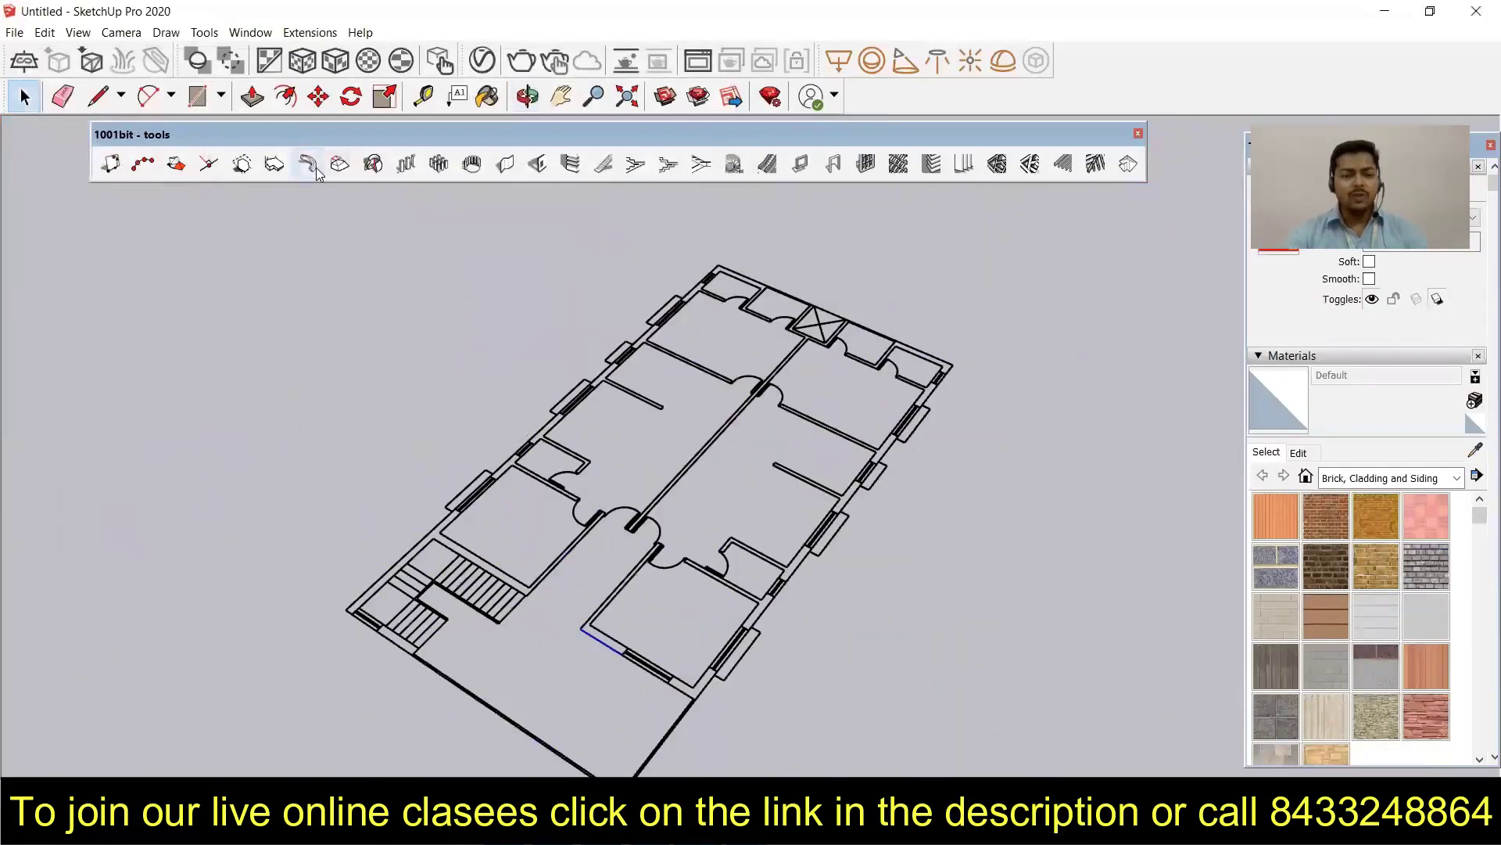
- Try the 1001bit wall tool on the plan edges and orbit to an angled view
{"action": "left_click", "coordinate": [307, 165]}
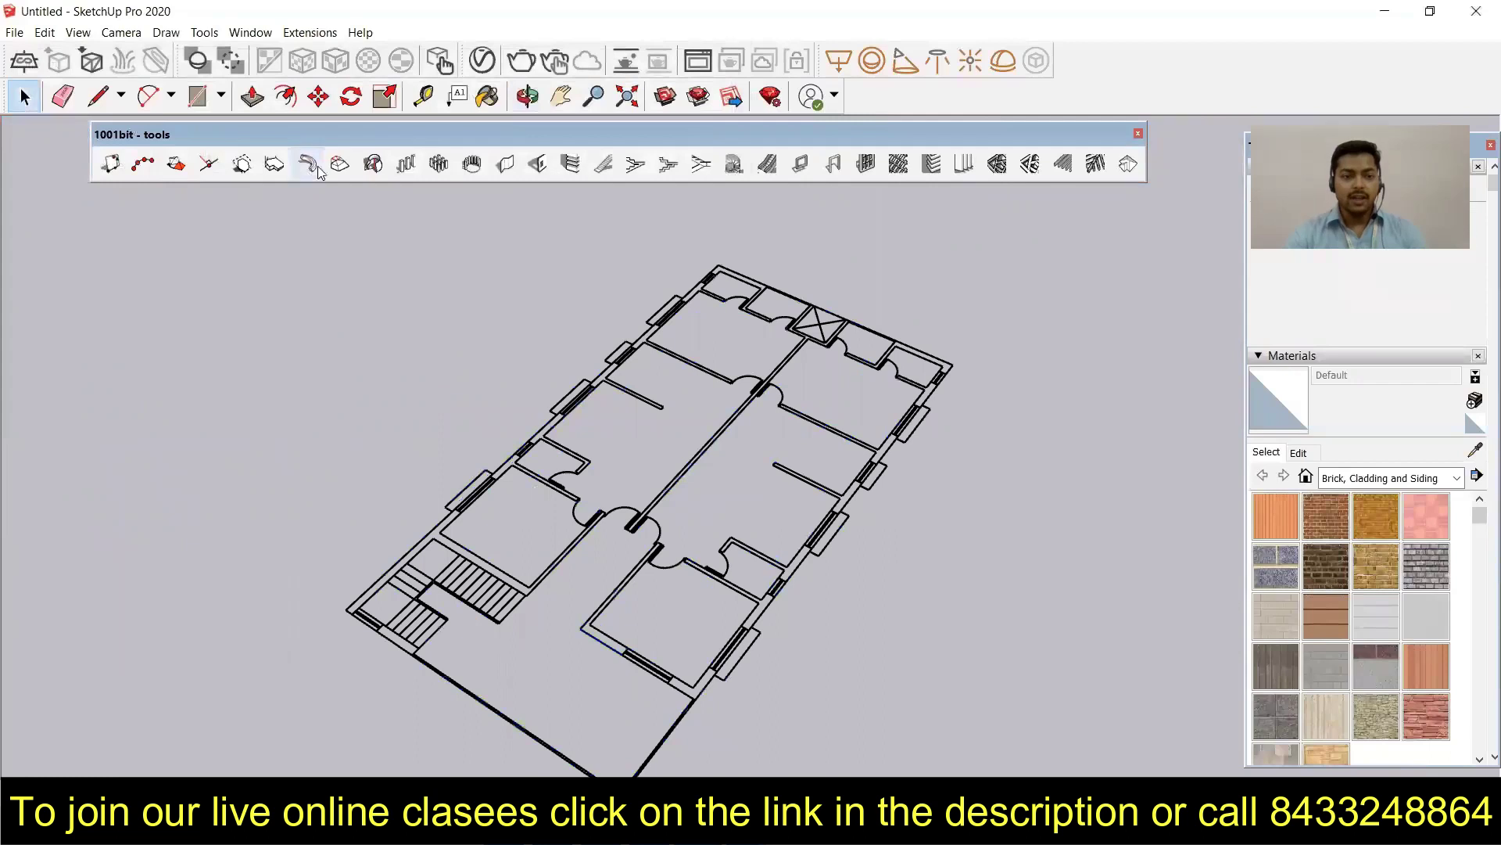
{"action": "left_click", "coordinate": [878, 456]}
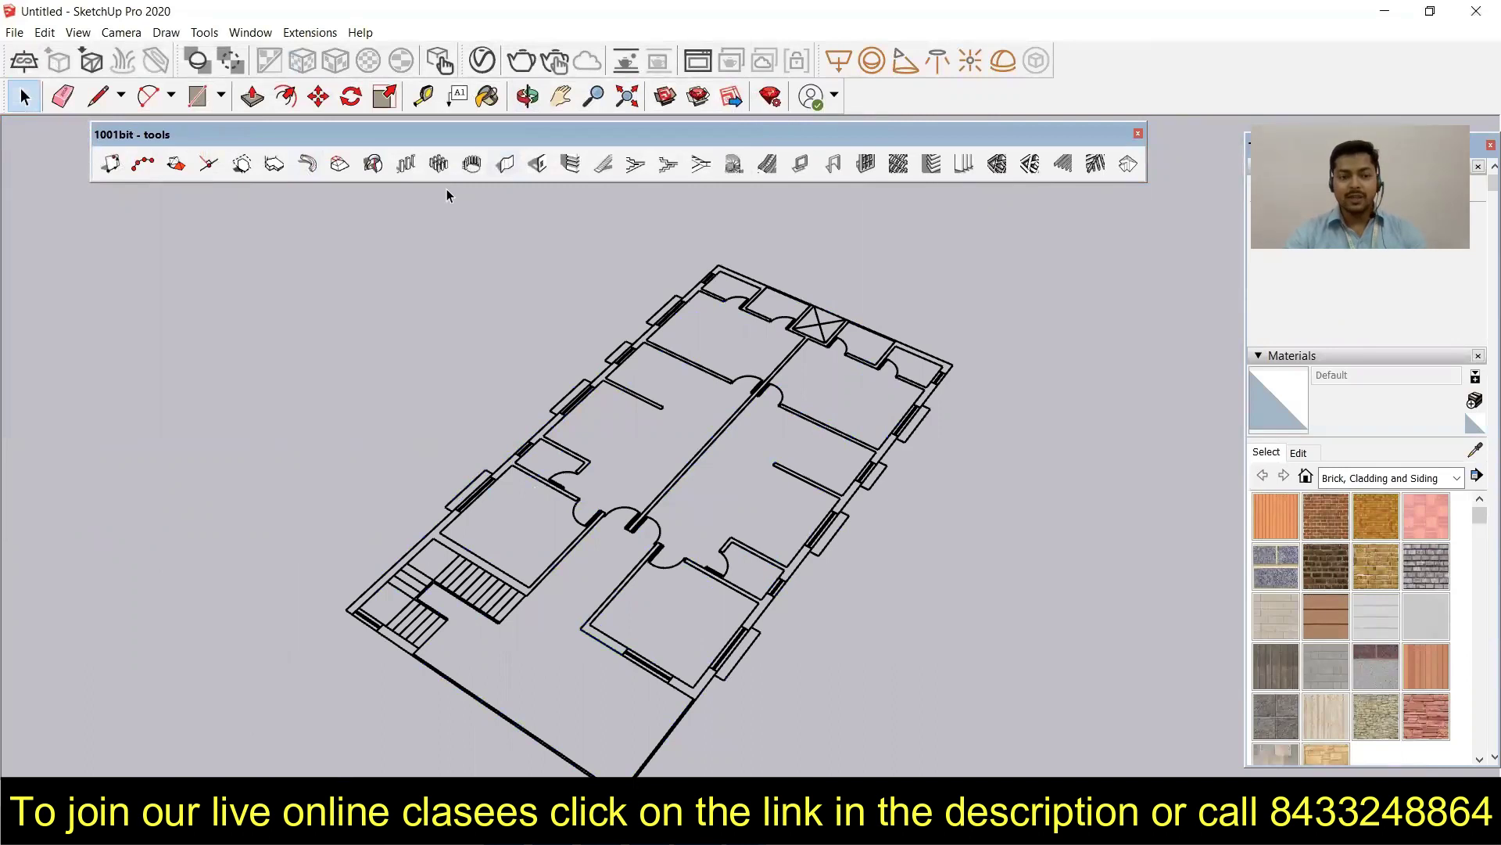
{"action": "key", "text": "t"}
{"action": "scroll", "coordinate": [497, 613], "scroll_direction": "up", "scroll_amount": 5}
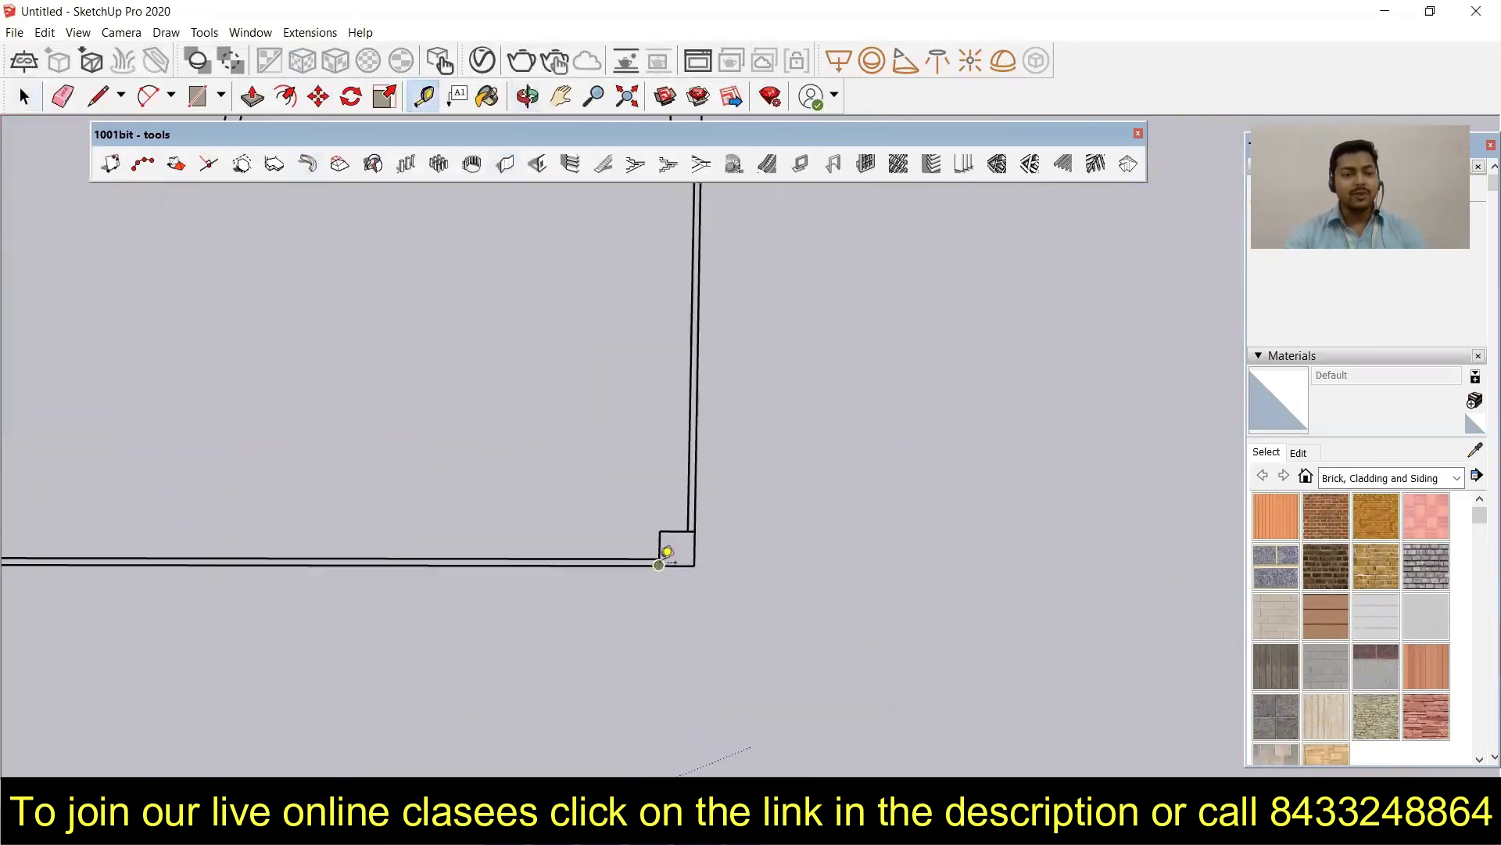
{"action": "scroll", "coordinate": [703, 551], "scroll_direction": "up", "scroll_amount": 3}
{"action": "scroll", "coordinate": [697, 469], "scroll_direction": "down", "scroll_amount": 5}
{"action": "scroll", "coordinate": [446, 576], "scroll_direction": "down", "scroll_amount": 5}
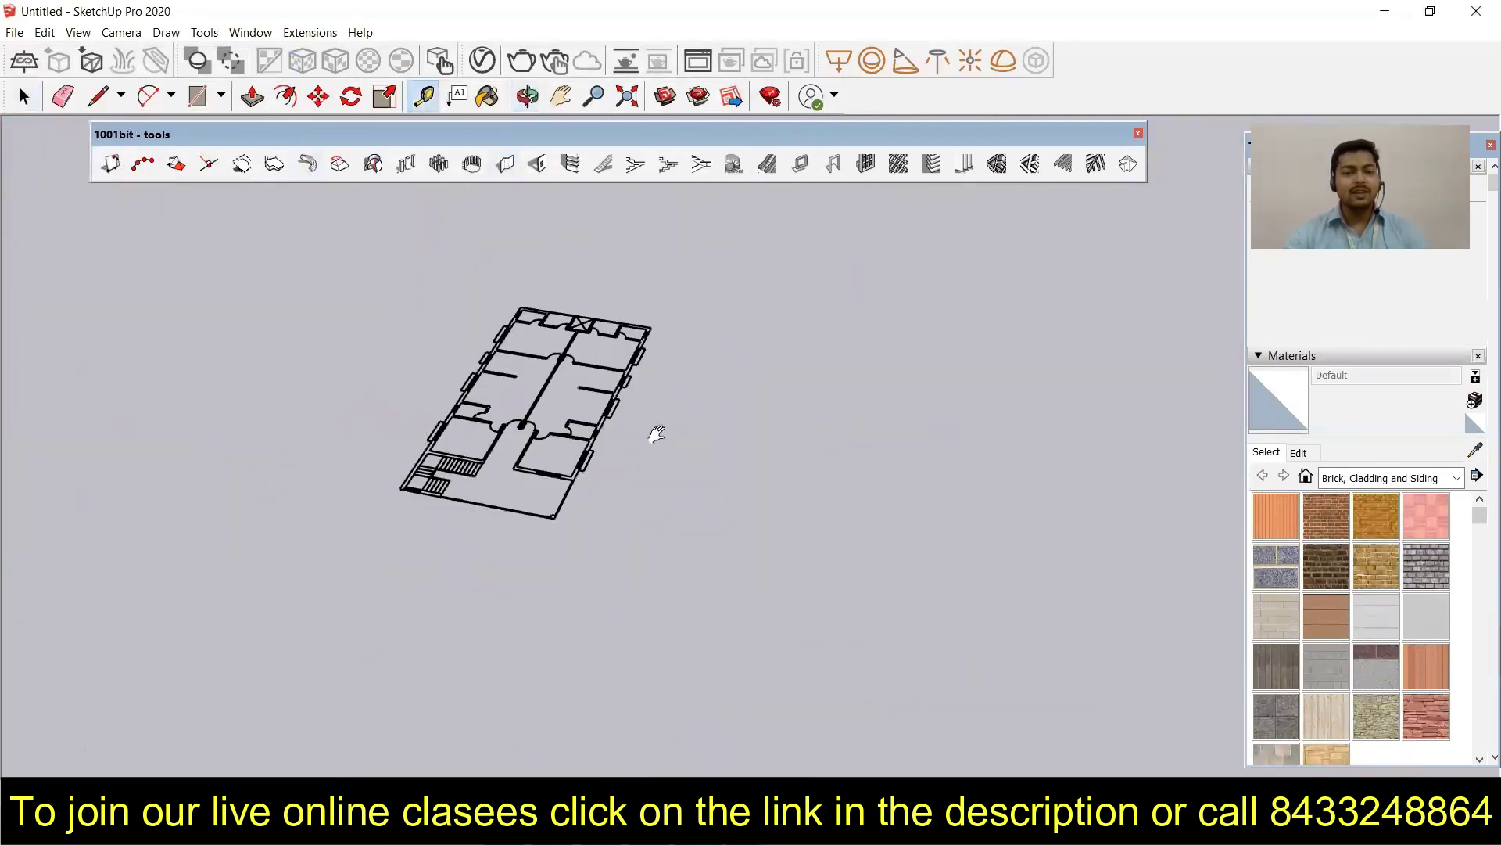
{"action": "middle_click_drag", "start_coordinate": [654, 430], "coordinate": [959, 185]}
- Build a 10"-thick, 10'6"-high wall along the plan's short outer edge
{"action": "left_click", "coordinate": [505, 163]}
{"action": "left_click", "coordinate": [798, 531]}
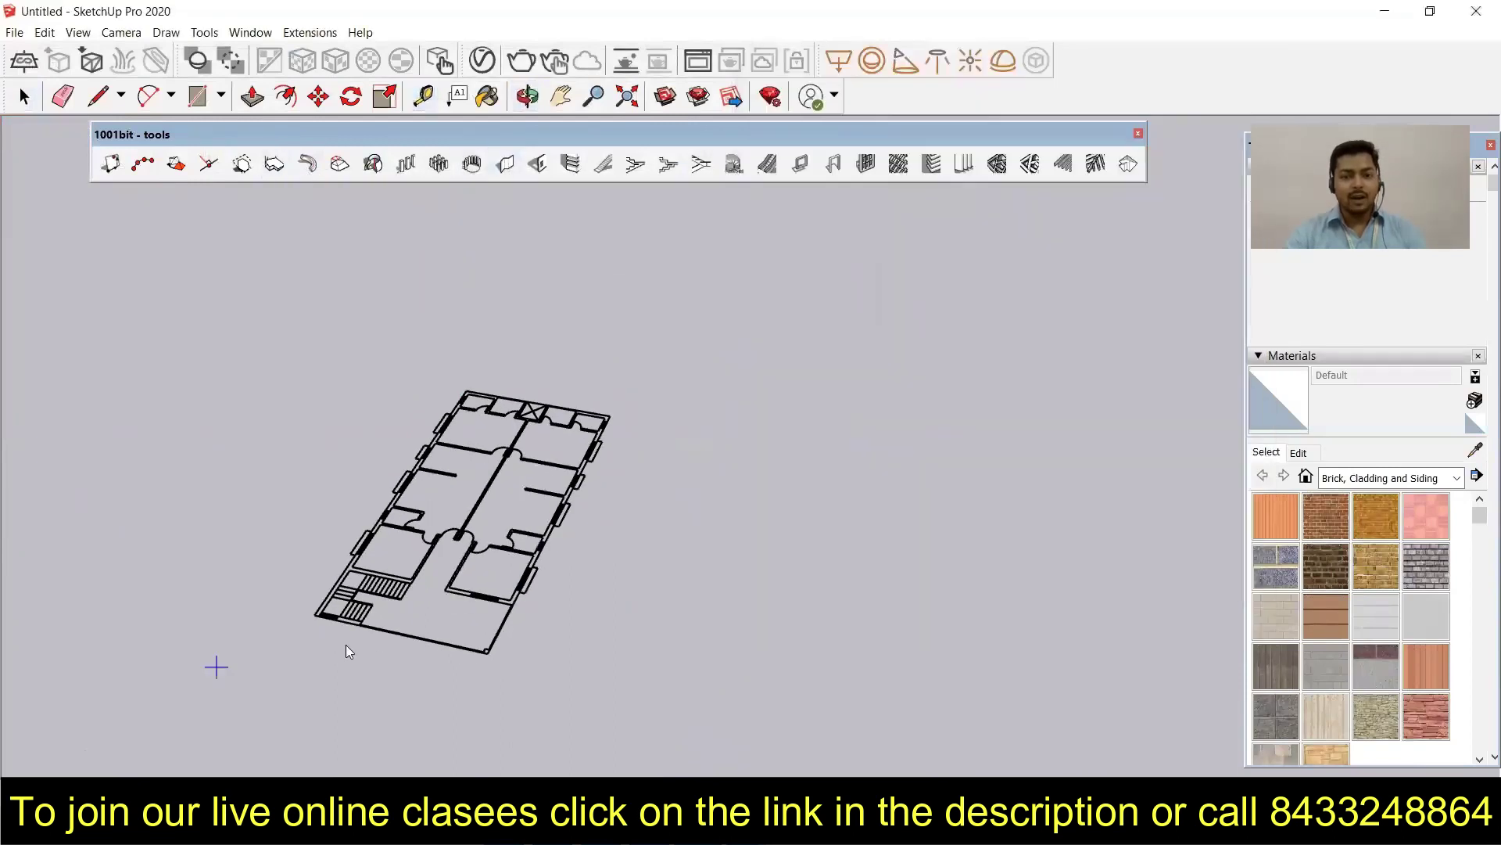
{"action": "scroll", "coordinate": [352, 658], "scroll_direction": "up", "scroll_amount": 5}
{"action": "left_click", "coordinate": [396, 746]}
{"action": "left_click", "coordinate": [214, 703]}
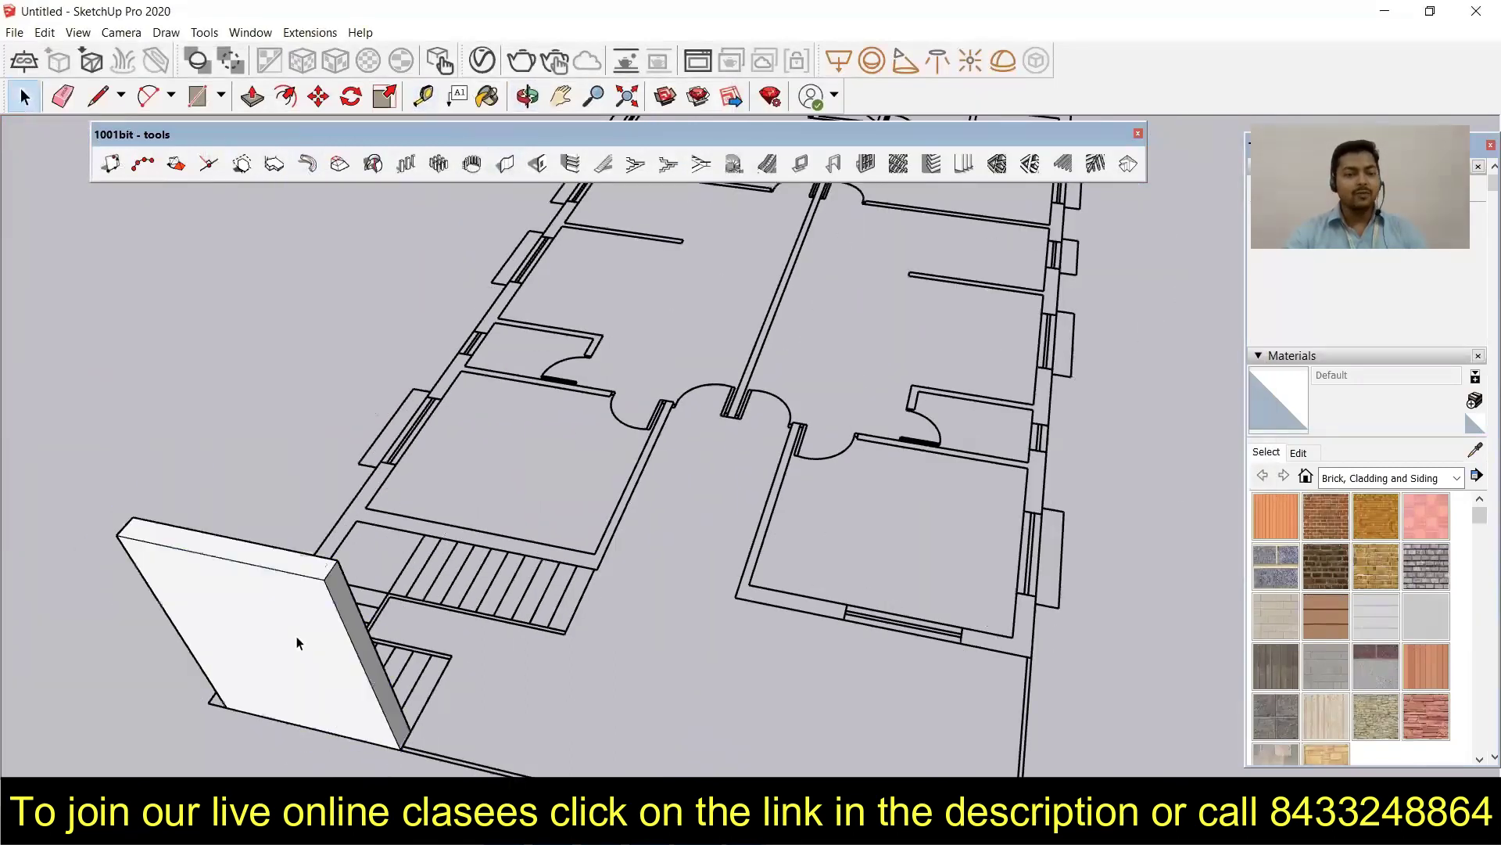
{"action": "scroll", "coordinate": [252, 525], "scroll_direction": "down", "scroll_amount": 5}
{"action": "scroll", "coordinate": [253, 524], "scroll_direction": "up", "scroll_amount": 5}
- Raise a second outer wall along the plan's long side and orbit to inspect it
{"action": "middle_click_drag", "start_coordinate": [214, 553], "coordinate": [286, 175]}
{"action": "left_click", "coordinate": [406, 164]}
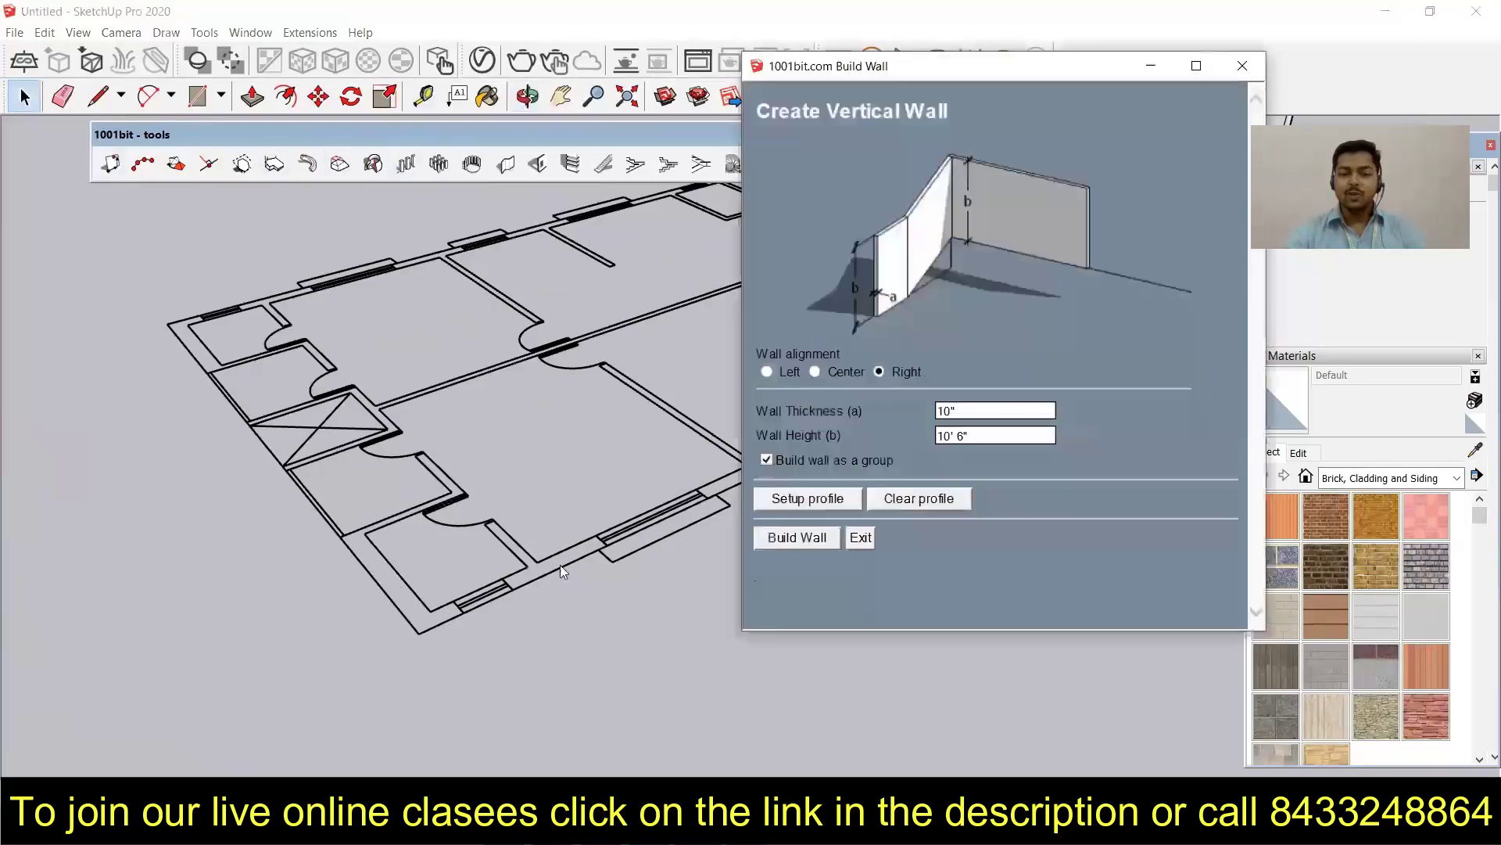
{"action": "left_click", "coordinate": [791, 528]}
{"action": "left_click", "coordinate": [419, 634]}
{"action": "scroll", "coordinate": [611, 469], "scroll_direction": "up", "scroll_amount": 5}
{"action": "scroll", "coordinate": [611, 470], "scroll_direction": "down", "scroll_amount": 5}
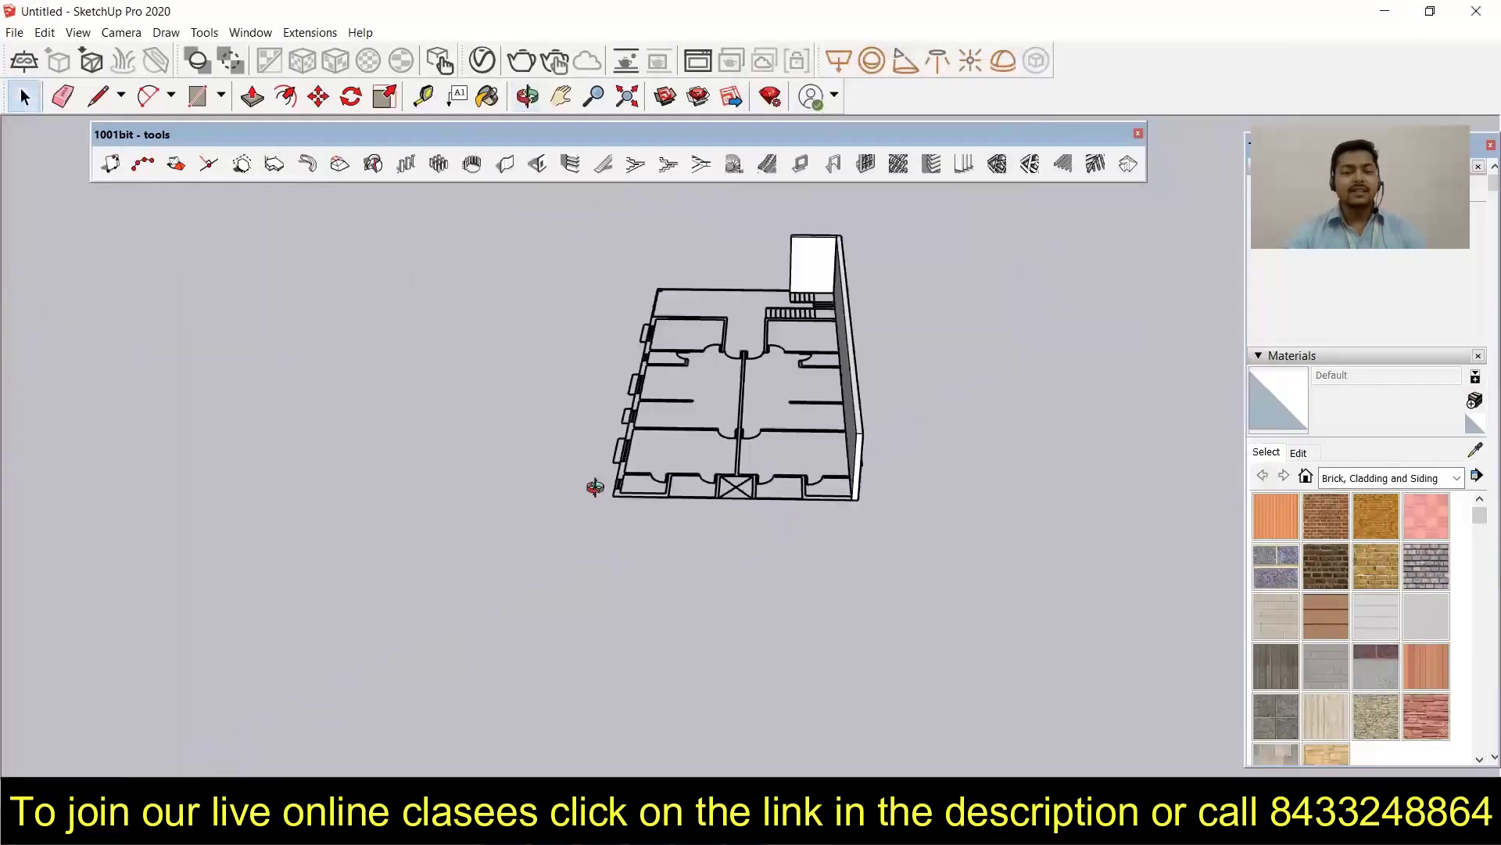
{"action": "scroll", "coordinate": [509, 263], "scroll_direction": "up", "scroll_amount": 5}
{"action": "left_click", "coordinate": [818, 493]}
{"action": "scroll", "coordinate": [537, 457], "scroll_direction": "down", "scroll_amount": 3}
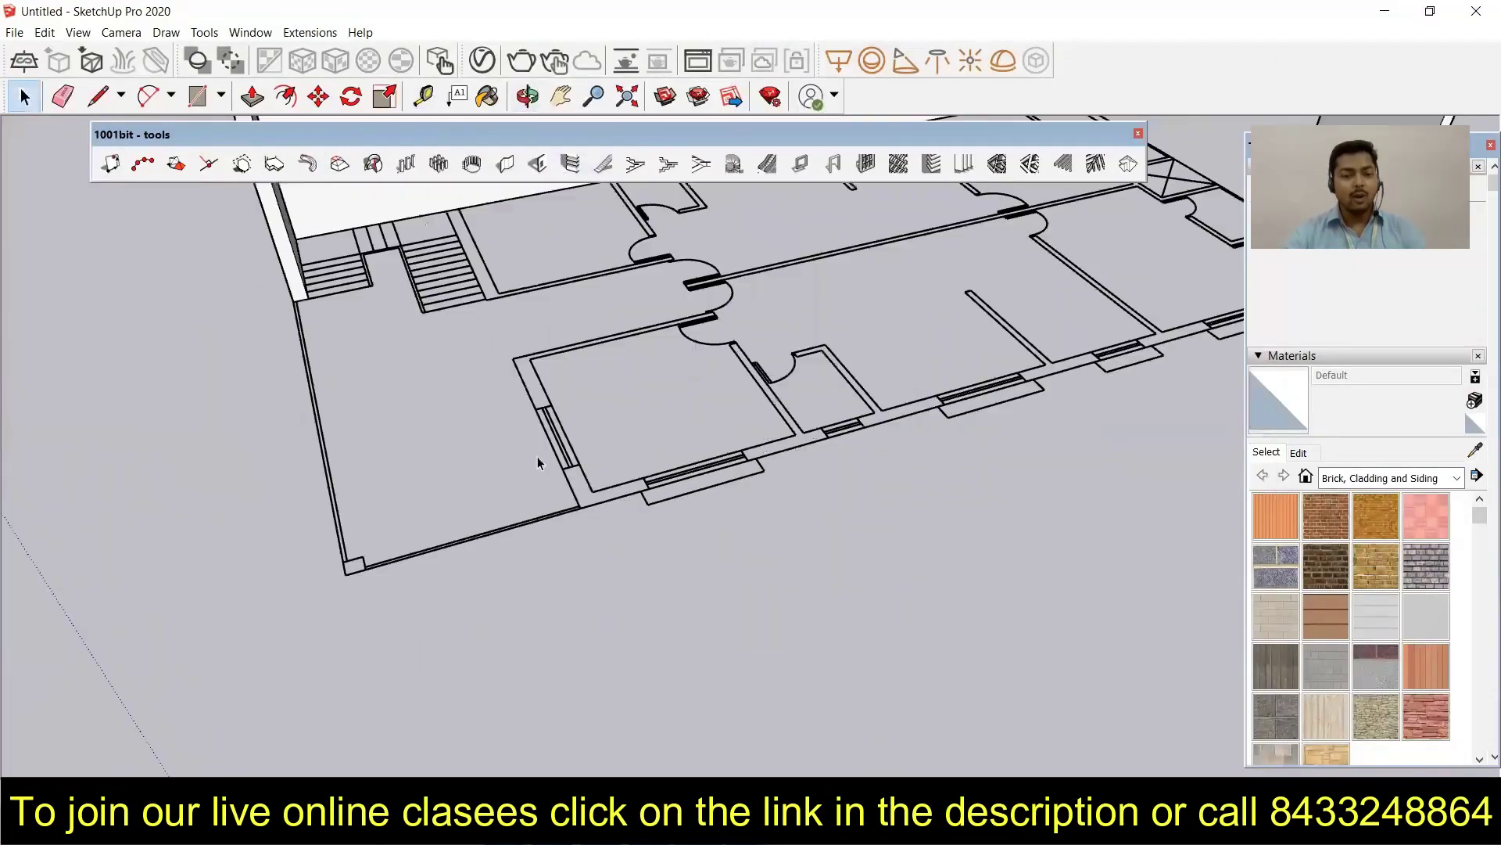
{"action": "scroll", "coordinate": [267, 252], "scroll_direction": "down", "scroll_amount": 3}
{"action": "scroll", "coordinate": [421, 655], "scroll_direction": "up", "scroll_amount": 2}
{"action": "scroll", "coordinate": [408, 640], "scroll_direction": "up", "scroll_amount": 5}
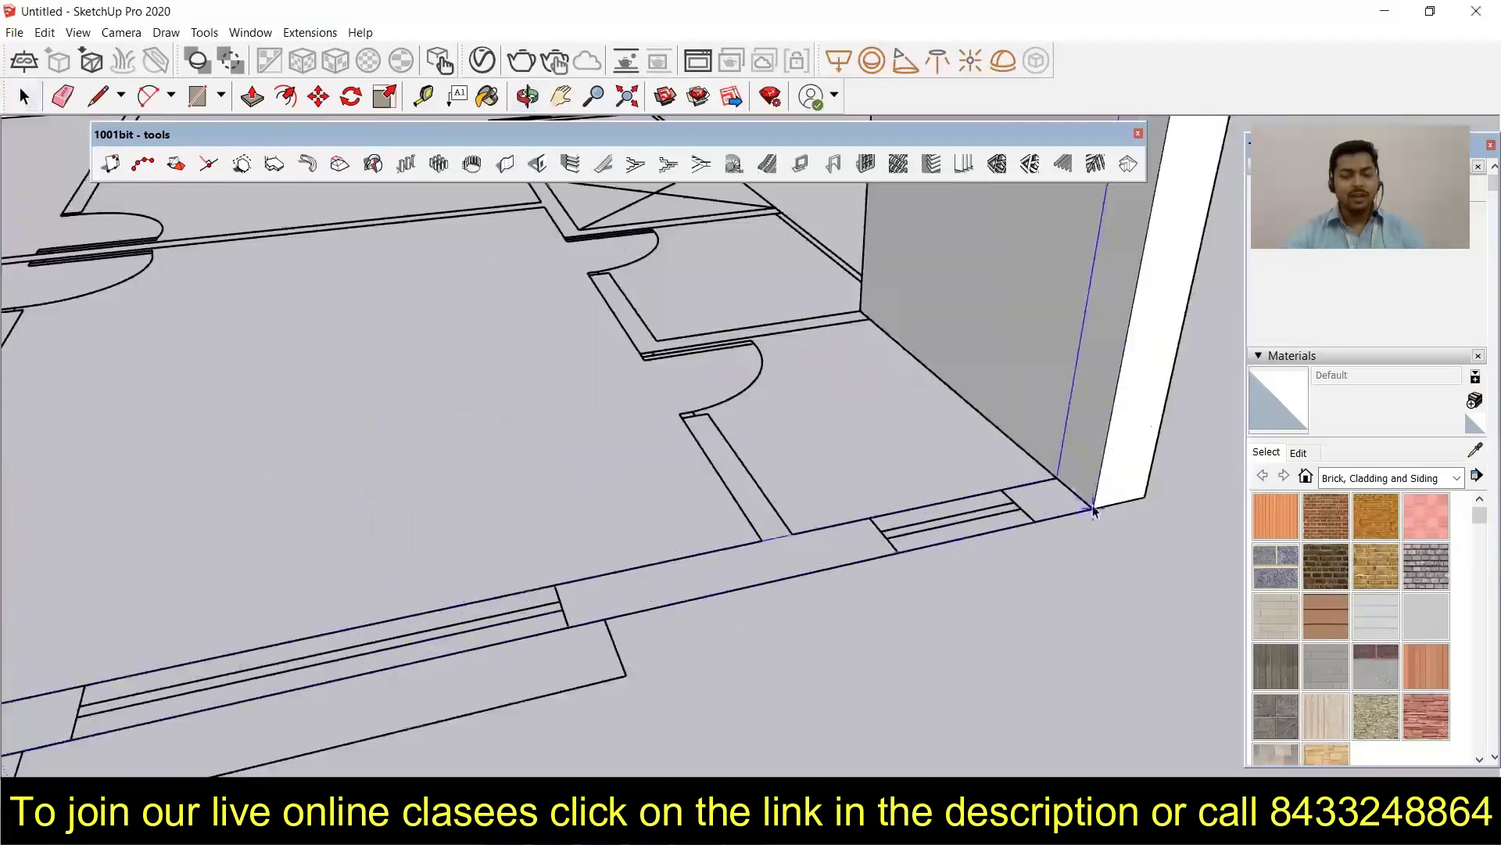
{"action": "scroll", "coordinate": [407, 639], "scroll_direction": "down", "scroll_amount": 3}
{"action": "middle_click_drag", "start_coordinate": [408, 640], "coordinate": [812, 656]}
{"action": "scroll", "coordinate": [812, 655], "scroll_direction": "up", "scroll_amount": 3}
{"action": "scroll", "coordinate": [346, 533], "scroll_direction": "down", "scroll_amount": 5}
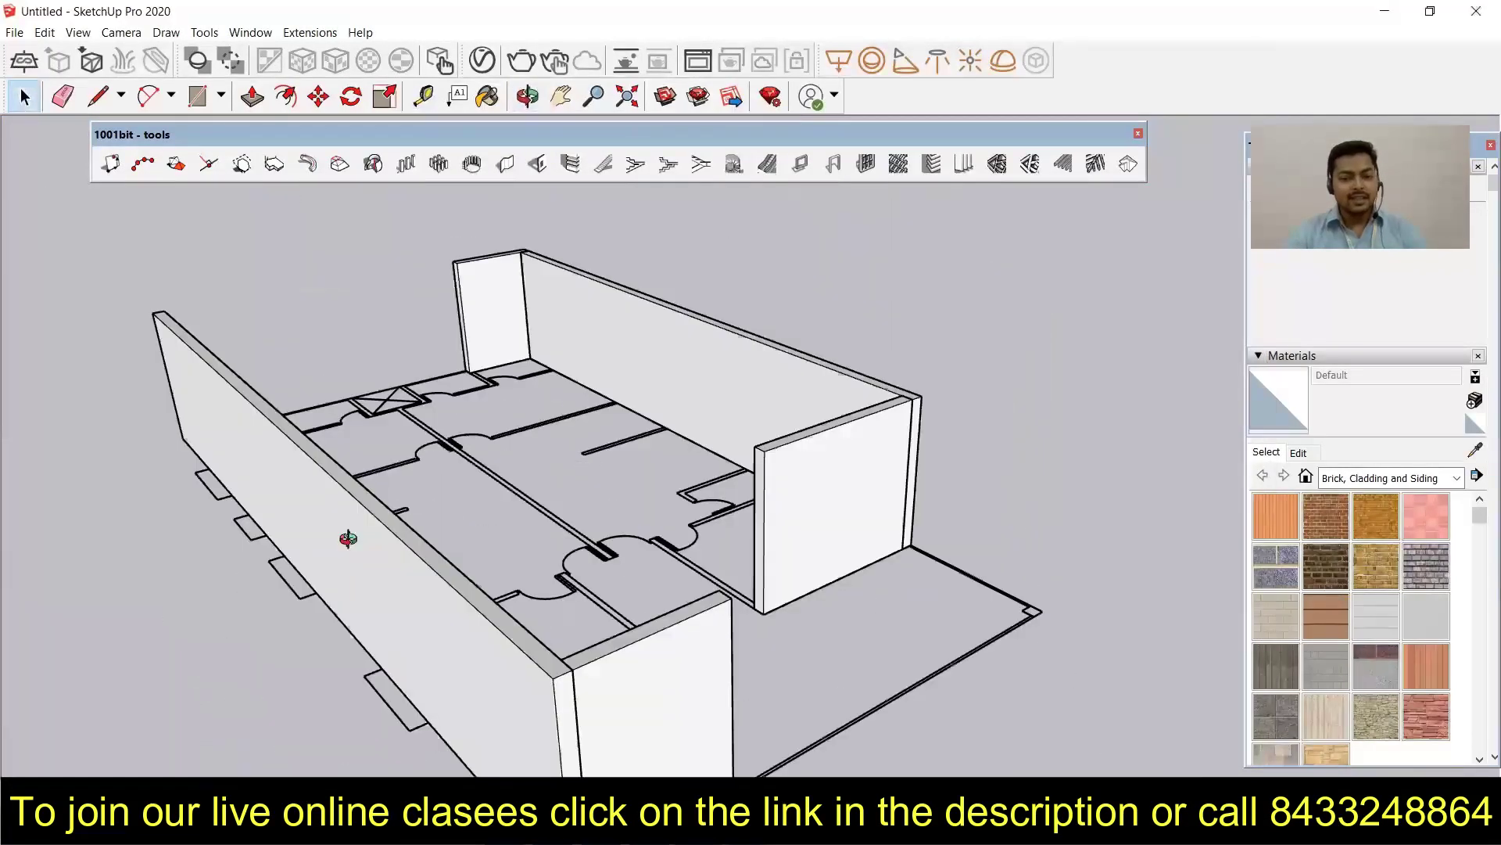
{"action": "scroll", "coordinate": [651, 497], "scroll_direction": "up", "scroll_amount": 5}
{"action": "middle_click_drag", "start_coordinate": [651, 497], "coordinate": [261, 624]}
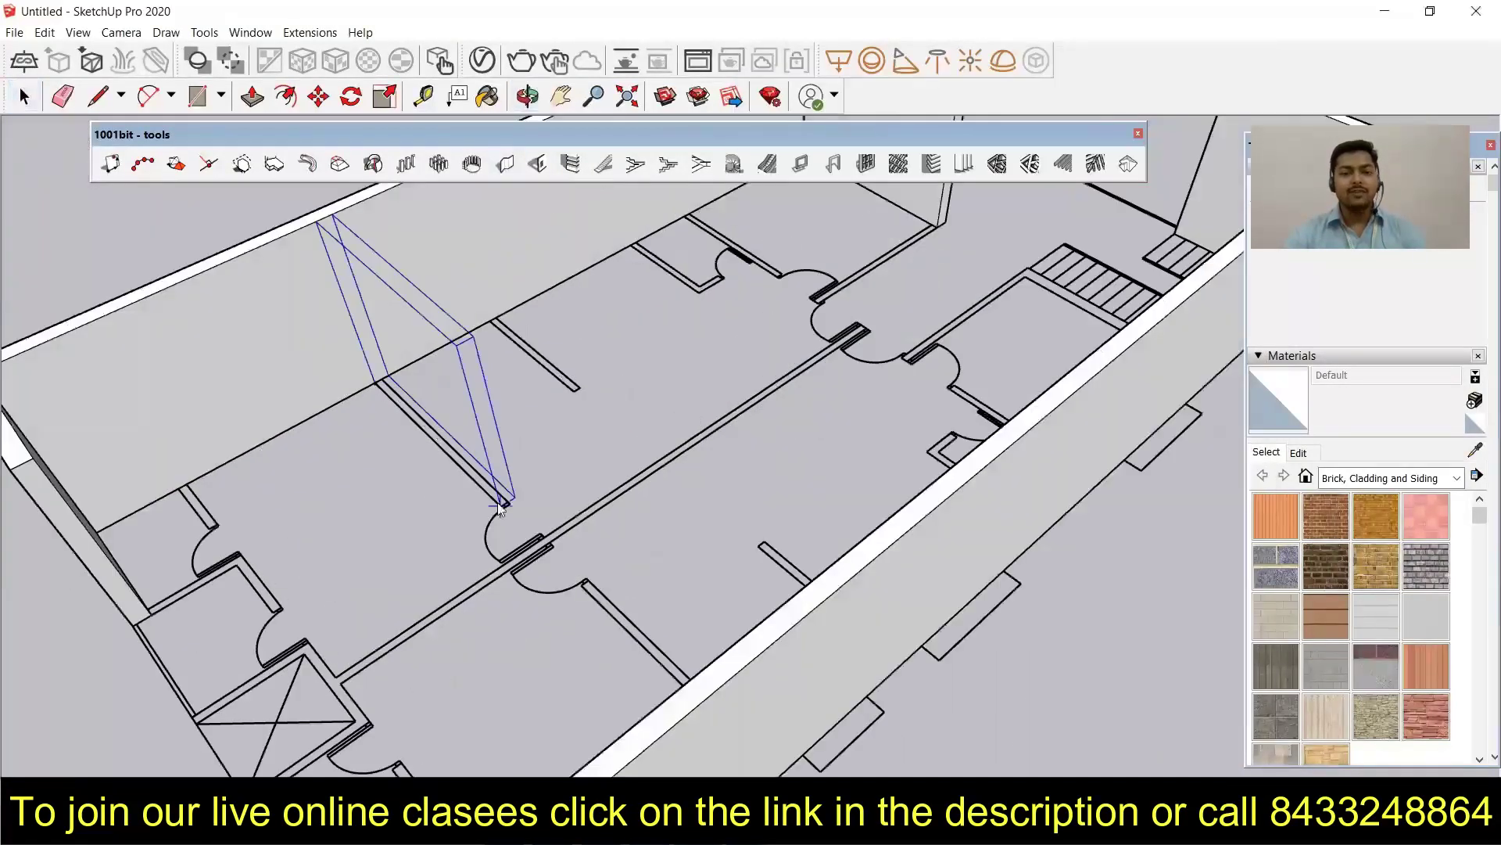
{"action": "scroll", "coordinate": [311, 654], "scroll_direction": "up", "scroll_amount": 3}
{"action": "scroll", "coordinate": [301, 654], "scroll_direction": "down", "scroll_amount": 3}
{"action": "scroll", "coordinate": [363, 576], "scroll_direction": "down", "scroll_amount": 3}
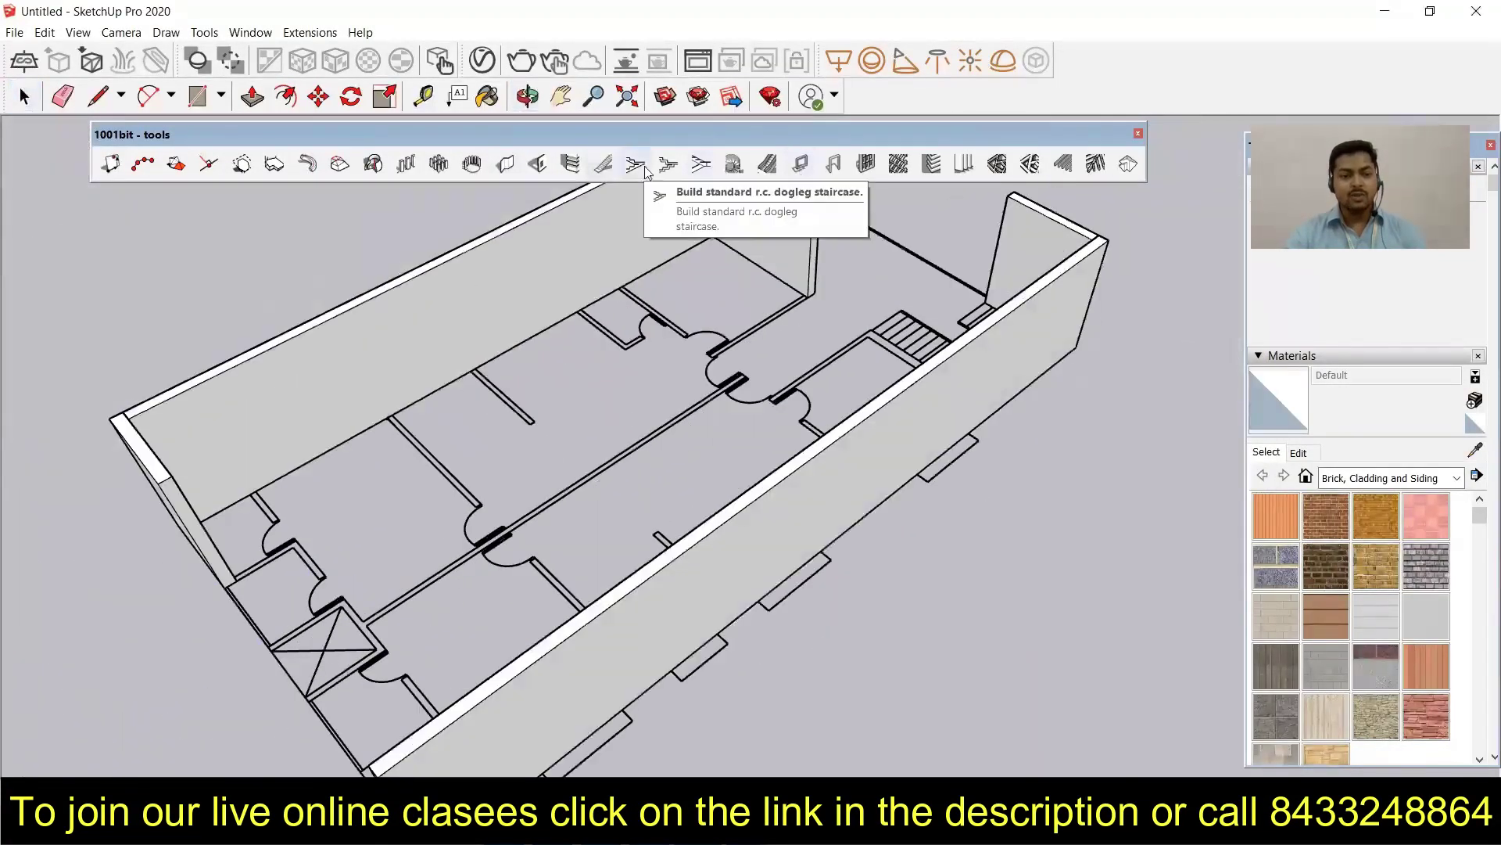
- Trace the first partition wall through several points along a plan line
{"action": "left_click", "coordinate": [538, 165]}
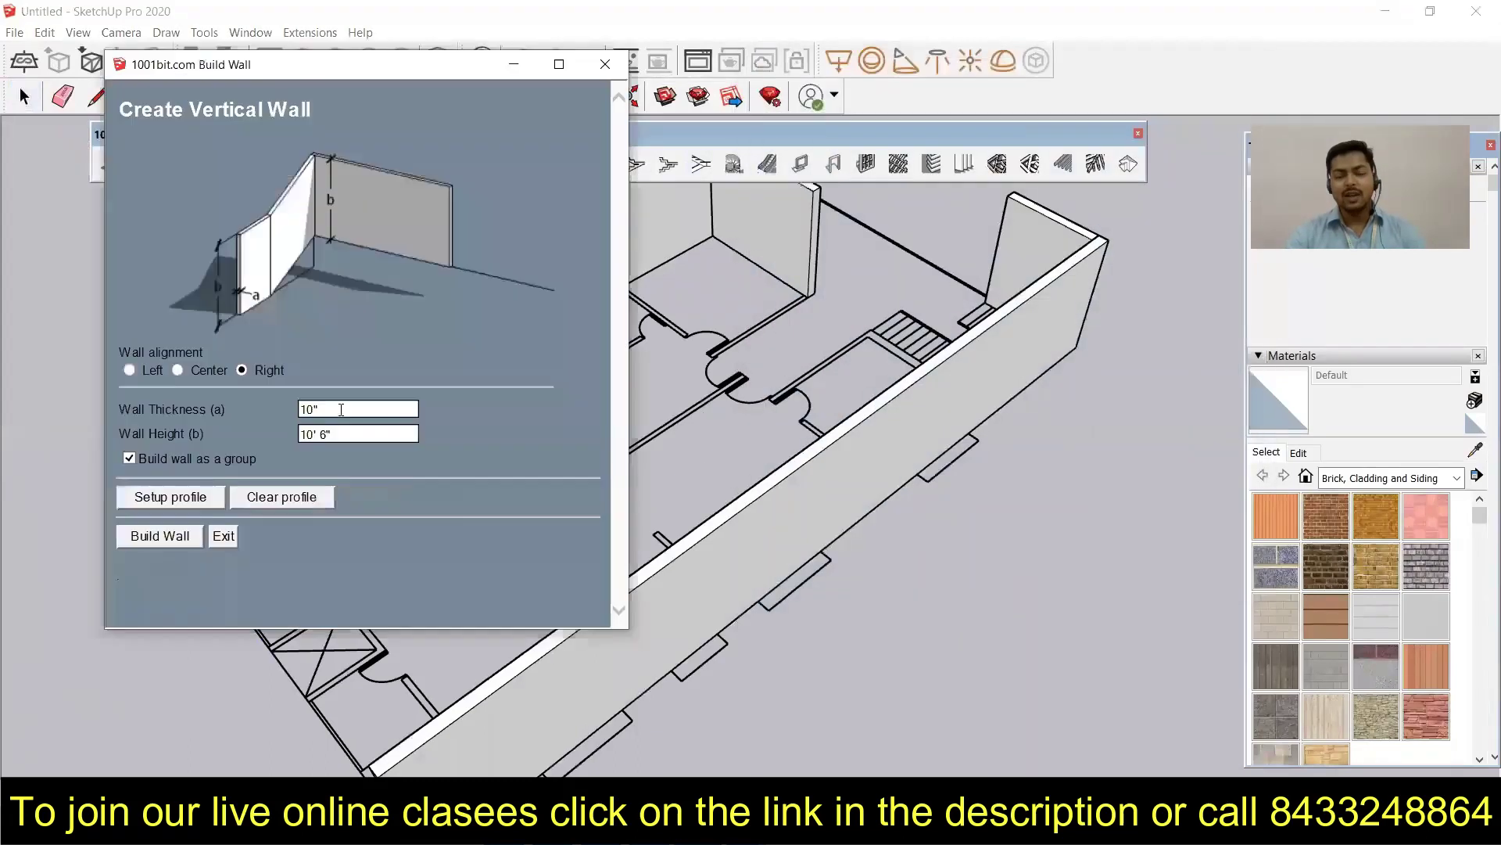
{"action": "left_click", "coordinate": [159, 535]}
{"action": "left_click", "coordinate": [296, 592]}
{"action": "left_click", "coordinate": [413, 513]}
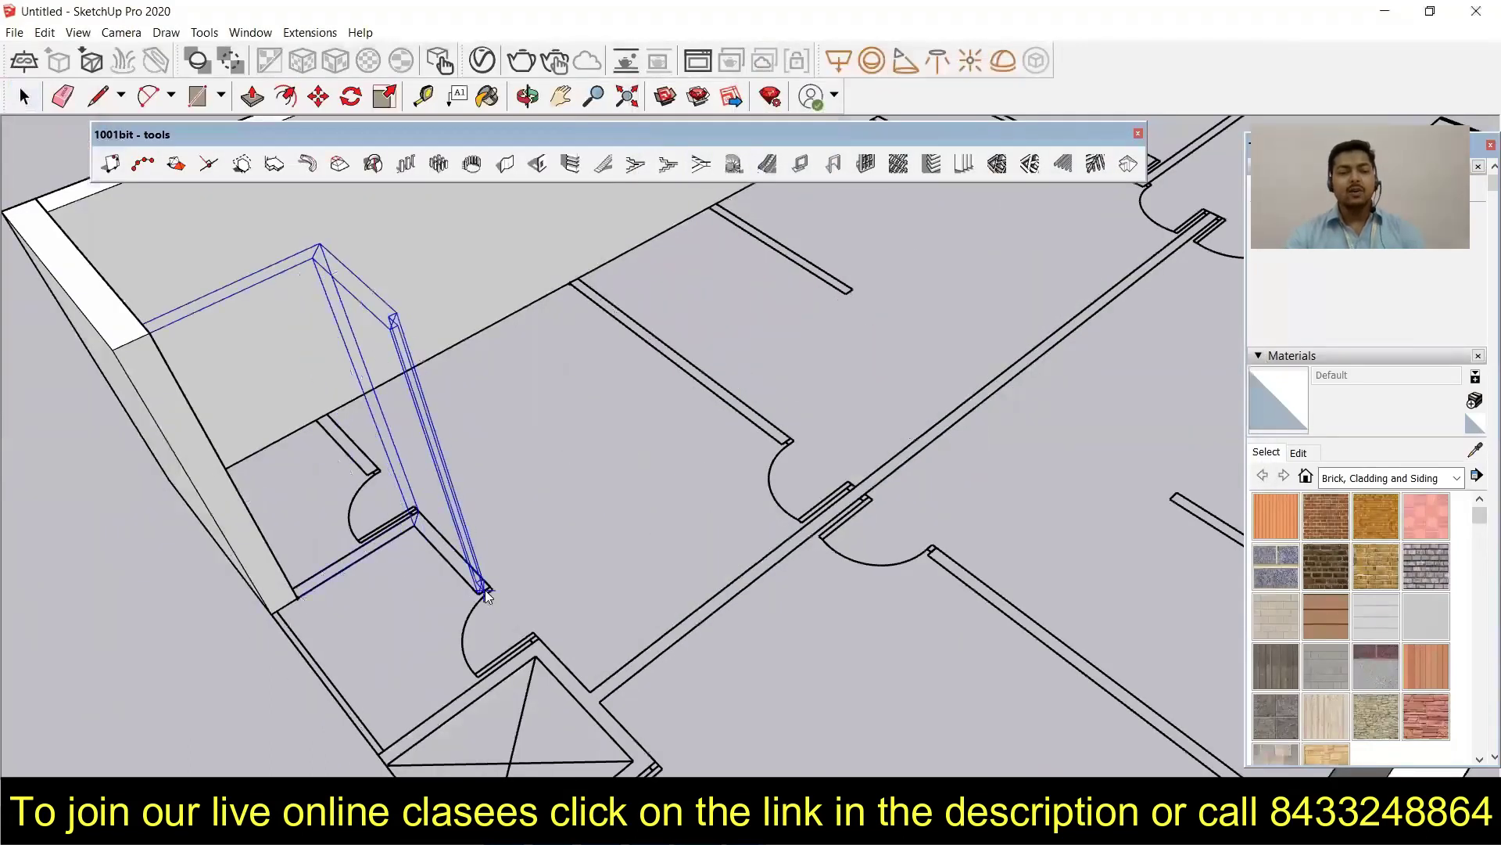
{"action": "double_click", "coordinate": [522, 567]}
{"action": "scroll", "coordinate": [446, 571], "scroll_direction": "up", "scroll_amount": 3}
{"action": "key", "text": "m"}
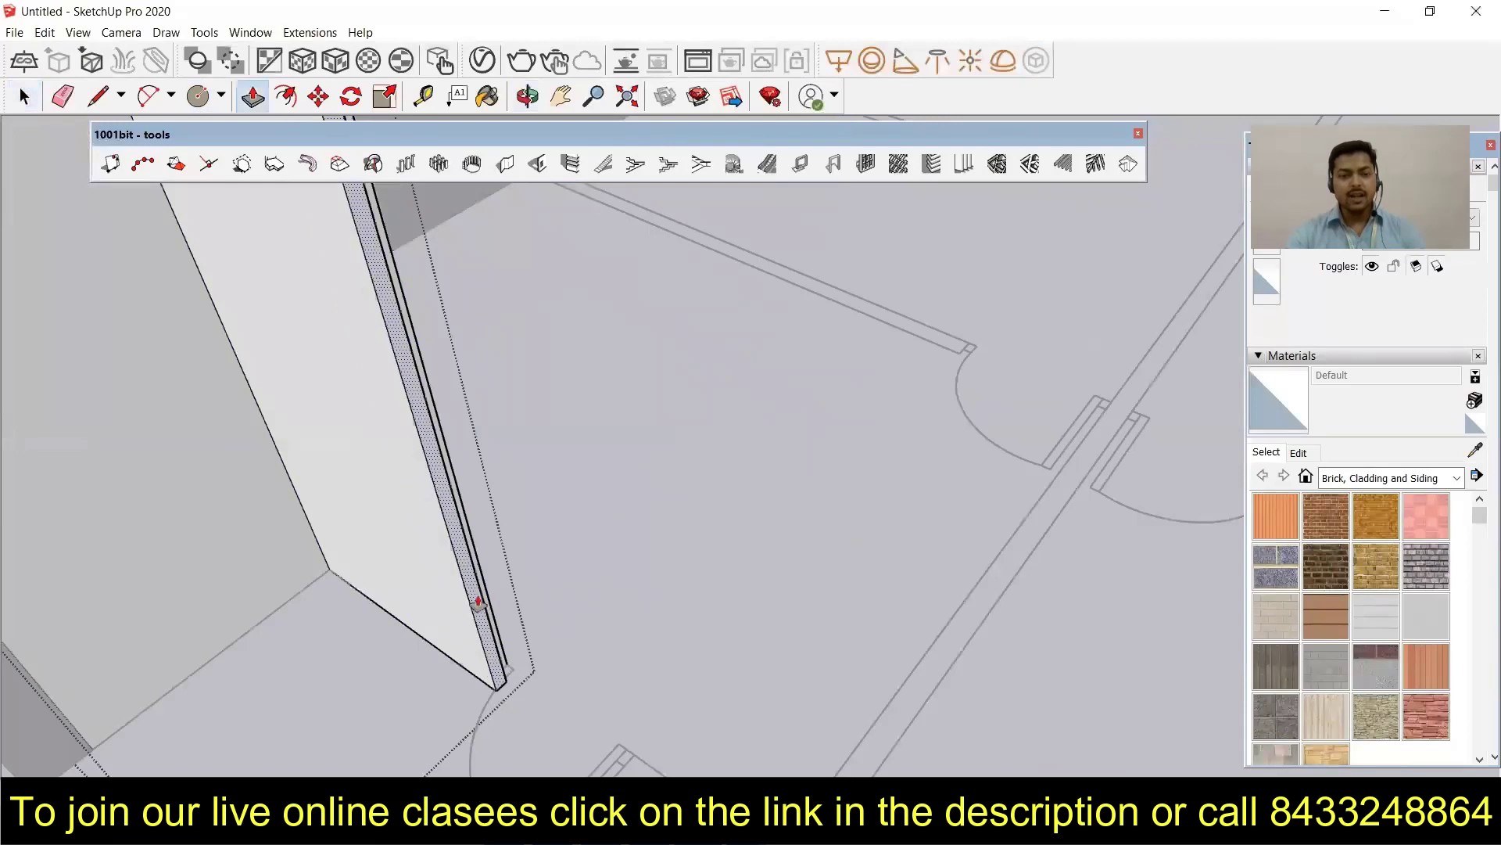
{"action": "scroll", "coordinate": [492, 505], "scroll_direction": "down", "scroll_amount": 5}
{"action": "key", "text": "space"}
{"action": "scroll", "coordinate": [492, 505], "scroll_direction": "down", "scroll_amount": 5}
{"action": "scroll", "coordinate": [244, 429], "scroll_direction": "up", "scroll_amount": 5}
- Finish two more partition walls, one ending at a room corner
{"action": "mouse_move", "coordinate": [245, 429]}
{"action": "middle_mouse_down"}
{"action": "mouse_move", "coordinate": [334, 372]}
{"action": "mouse_move", "coordinate": [176, 486]}
{"action": "mouse_move", "coordinate": [438, 270]}
{"action": "middle_mouse_up"}
{"action": "double_click", "coordinate": [368, 546]}
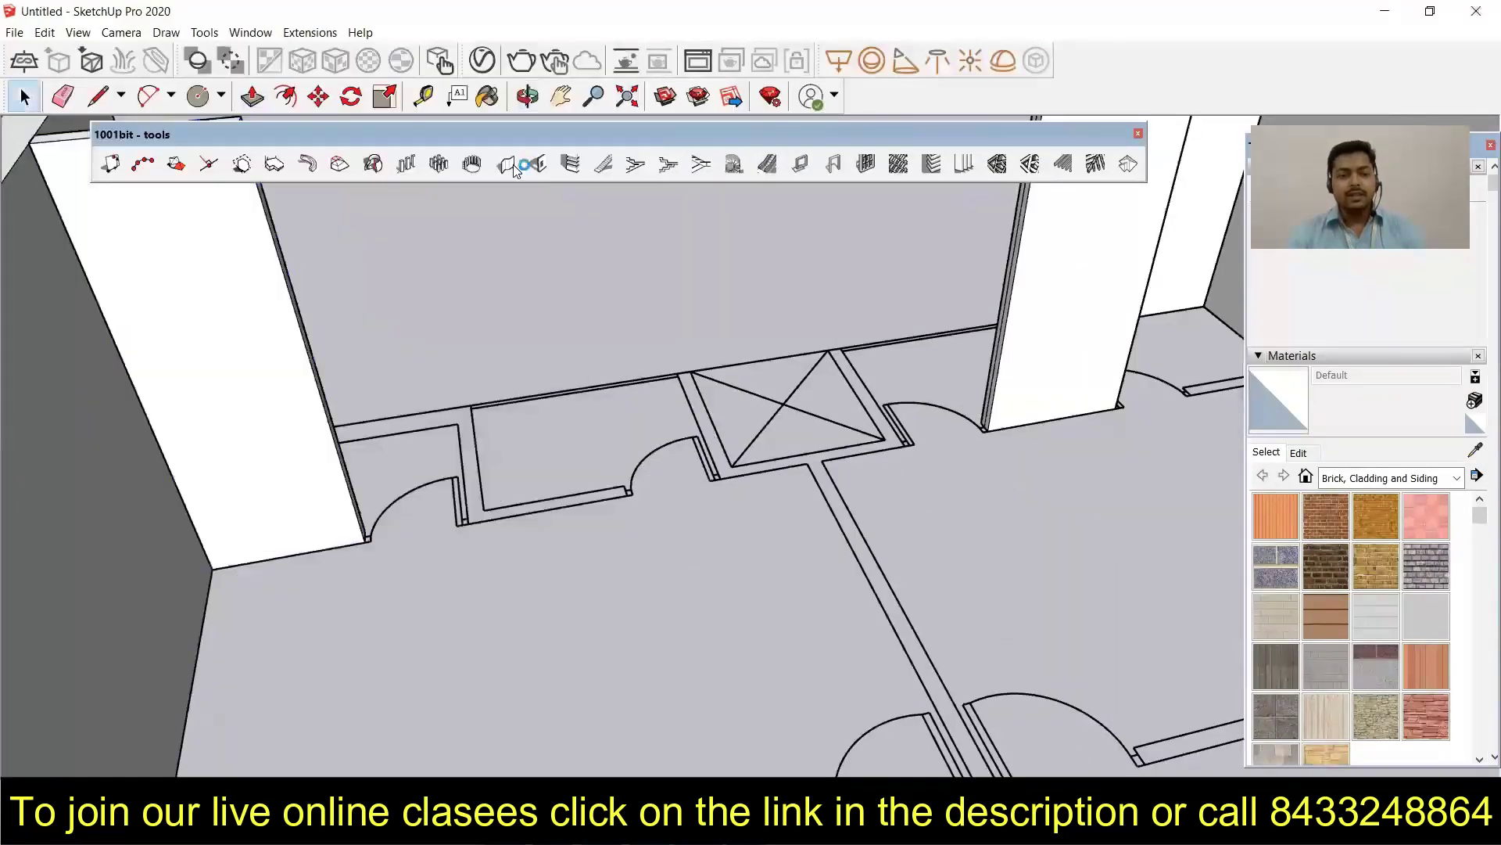
{"action": "key", "text": "Return"}
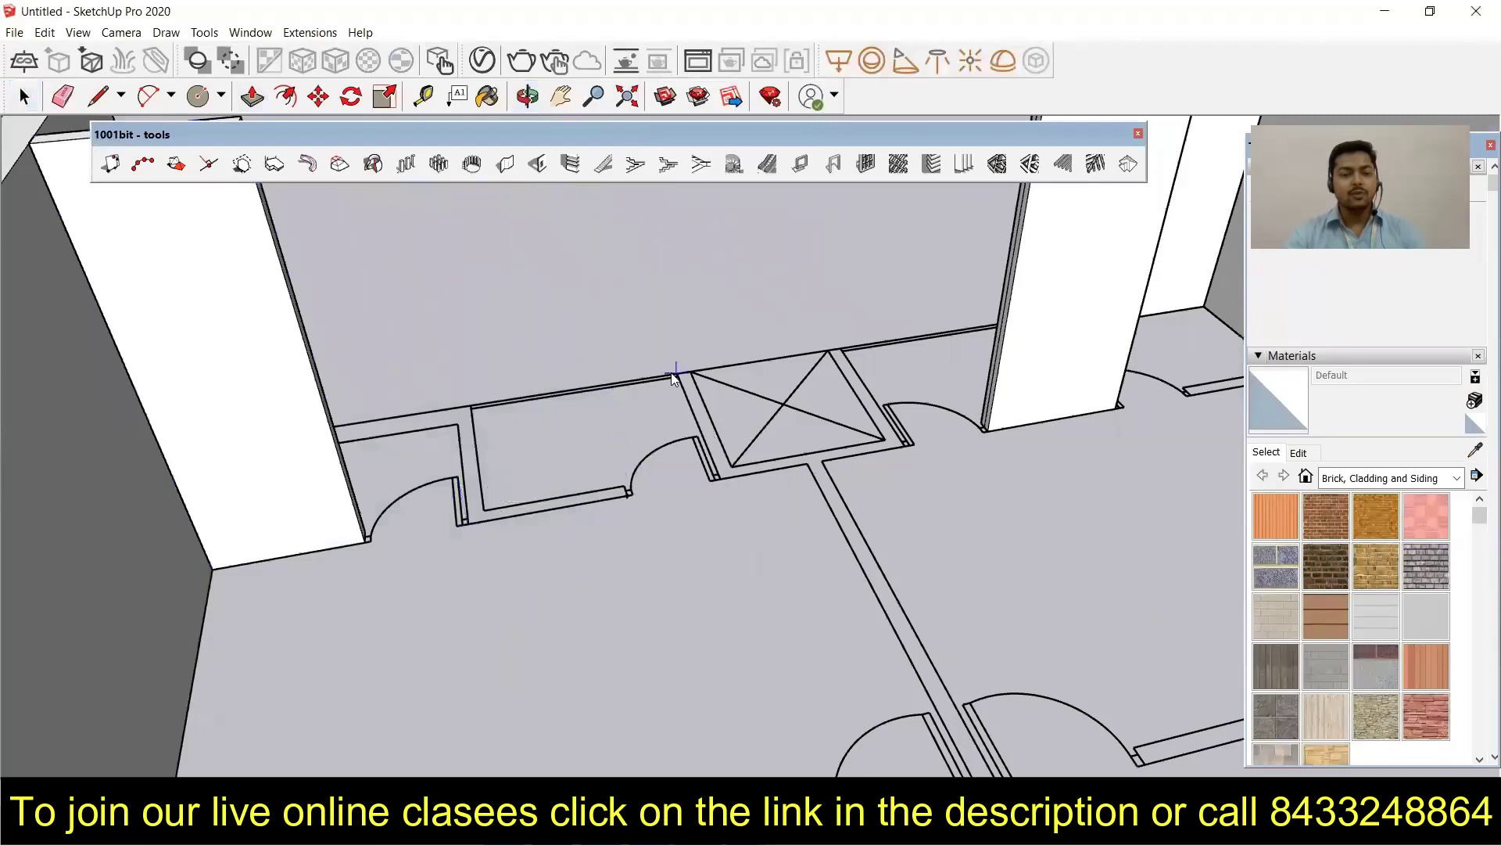
{"action": "scroll", "coordinate": [806, 466], "scroll_direction": "down", "scroll_amount": 3}
{"action": "double_click", "coordinate": [848, 638]}
{"action": "key", "text": "space"}
{"action": "scroll", "coordinate": [751, 469], "scroll_direction": "down", "scroll_amount": 3}
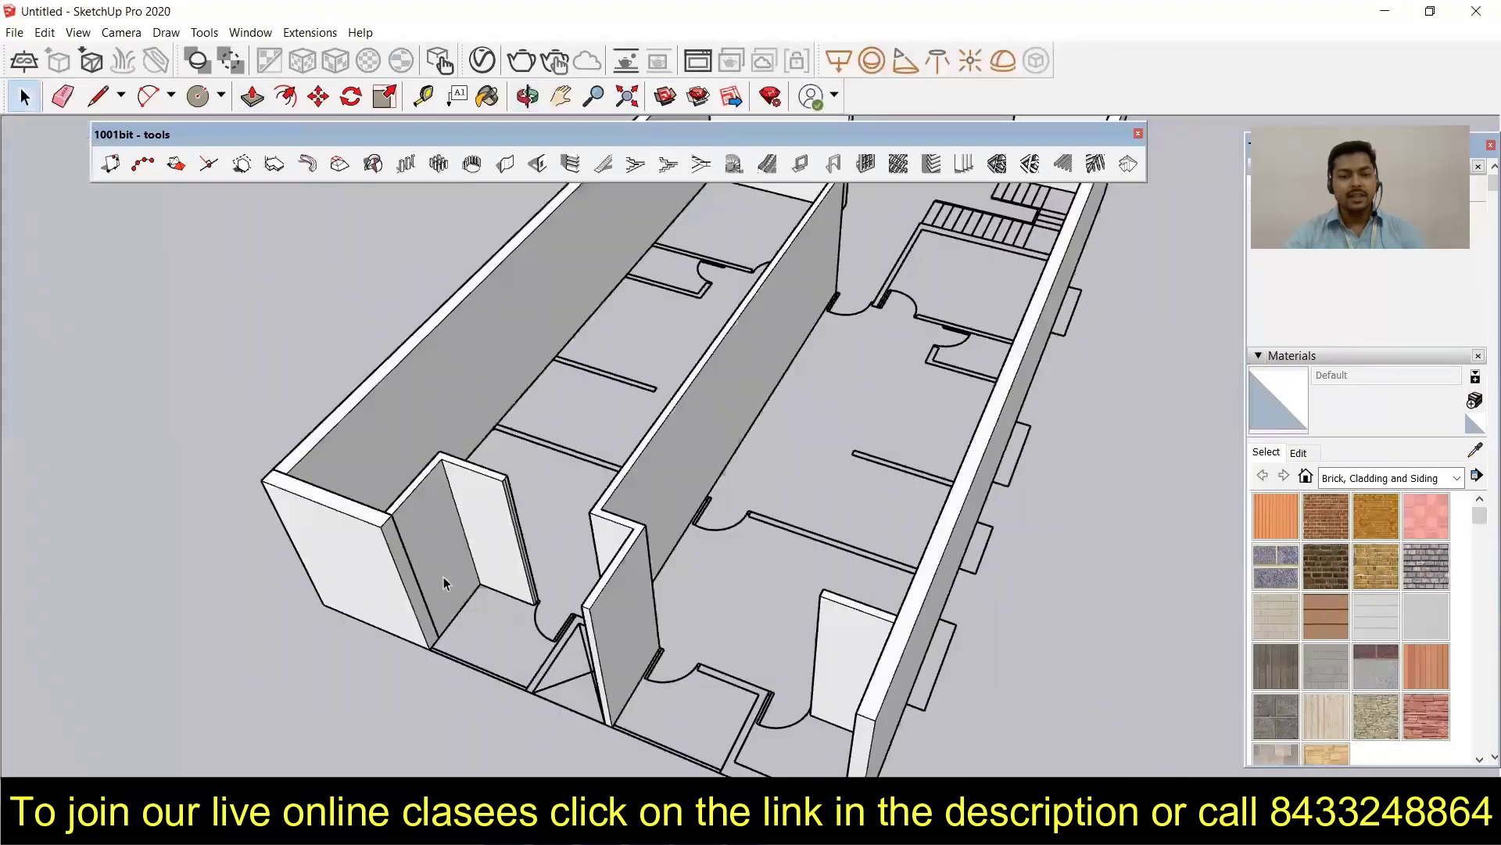
{"action": "middle_click_drag", "start_coordinate": [751, 470], "coordinate": [480, 168]}
- Build the partition wall beside the lift shaft and start one along the right side
{"action": "left_click", "coordinate": [471, 163]}
{"action": "scroll", "coordinate": [621, 558], "scroll_direction": "up", "scroll_amount": 1}
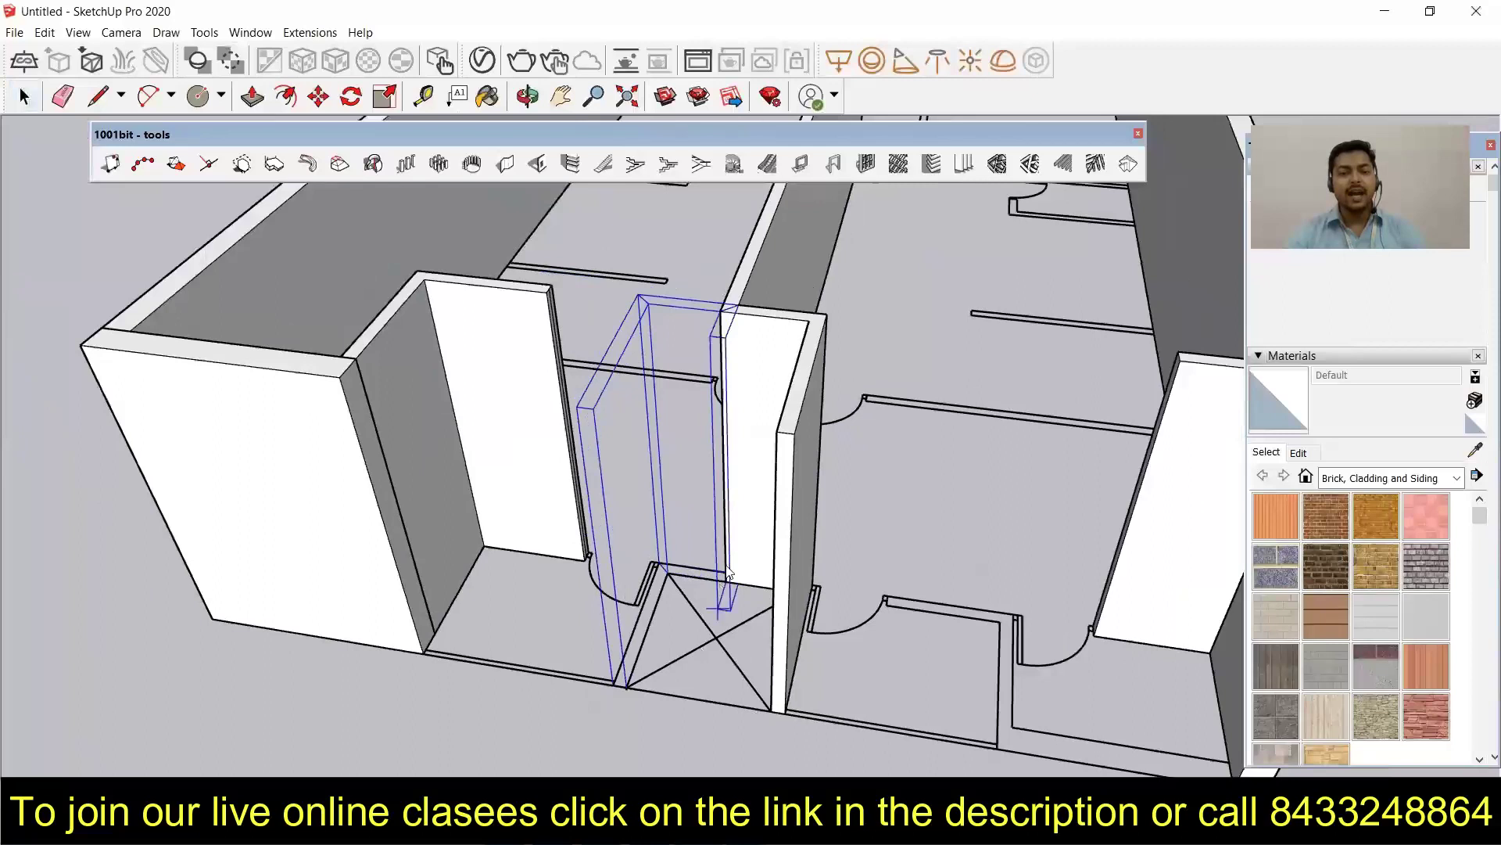
{"action": "double_click", "coordinate": [672, 591]}
{"action": "scroll", "coordinate": [672, 590], "scroll_direction": "up", "scroll_amount": 2}
{"action": "middle_click_drag", "start_coordinate": [672, 590], "coordinate": [521, 6]}
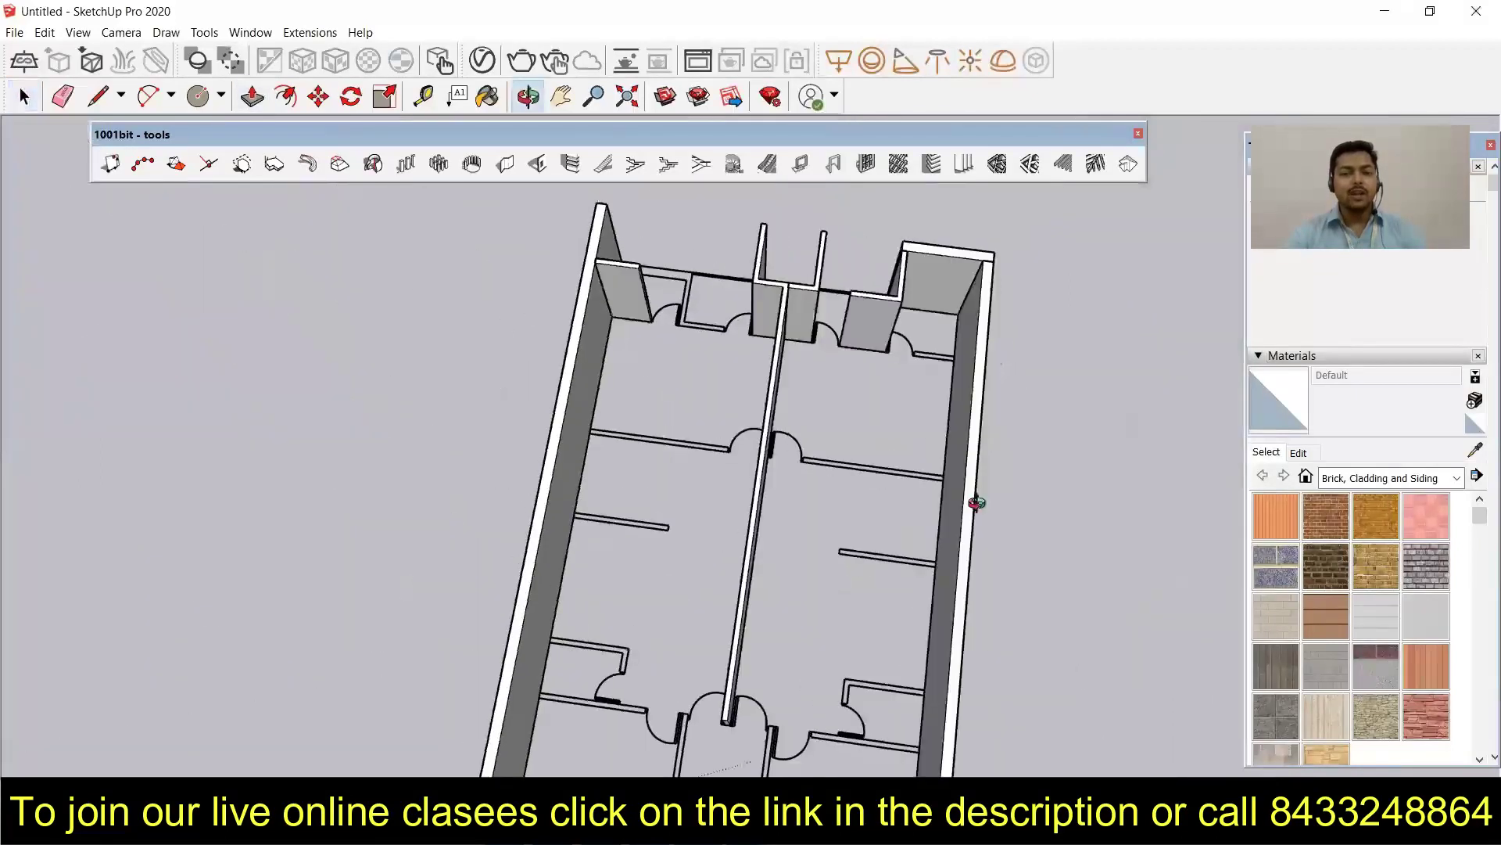
{"action": "scroll", "coordinate": [838, 436], "scroll_direction": "up", "scroll_amount": 2}
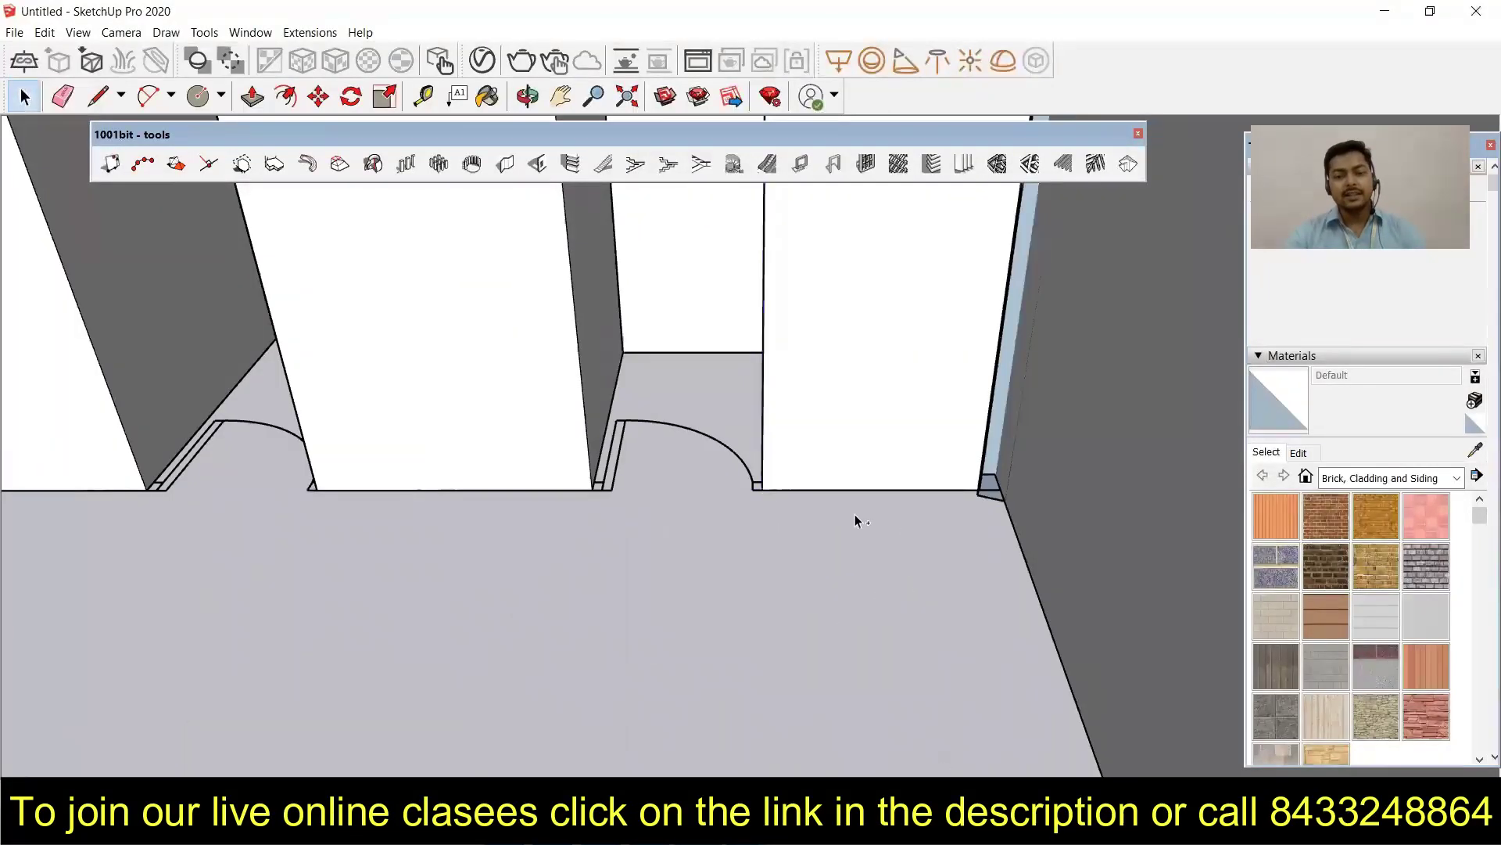
{"action": "left_click", "coordinate": [1001, 487]}
{"action": "middle_click_drag", "start_coordinate": [1000, 487], "coordinate": [339, 222]}
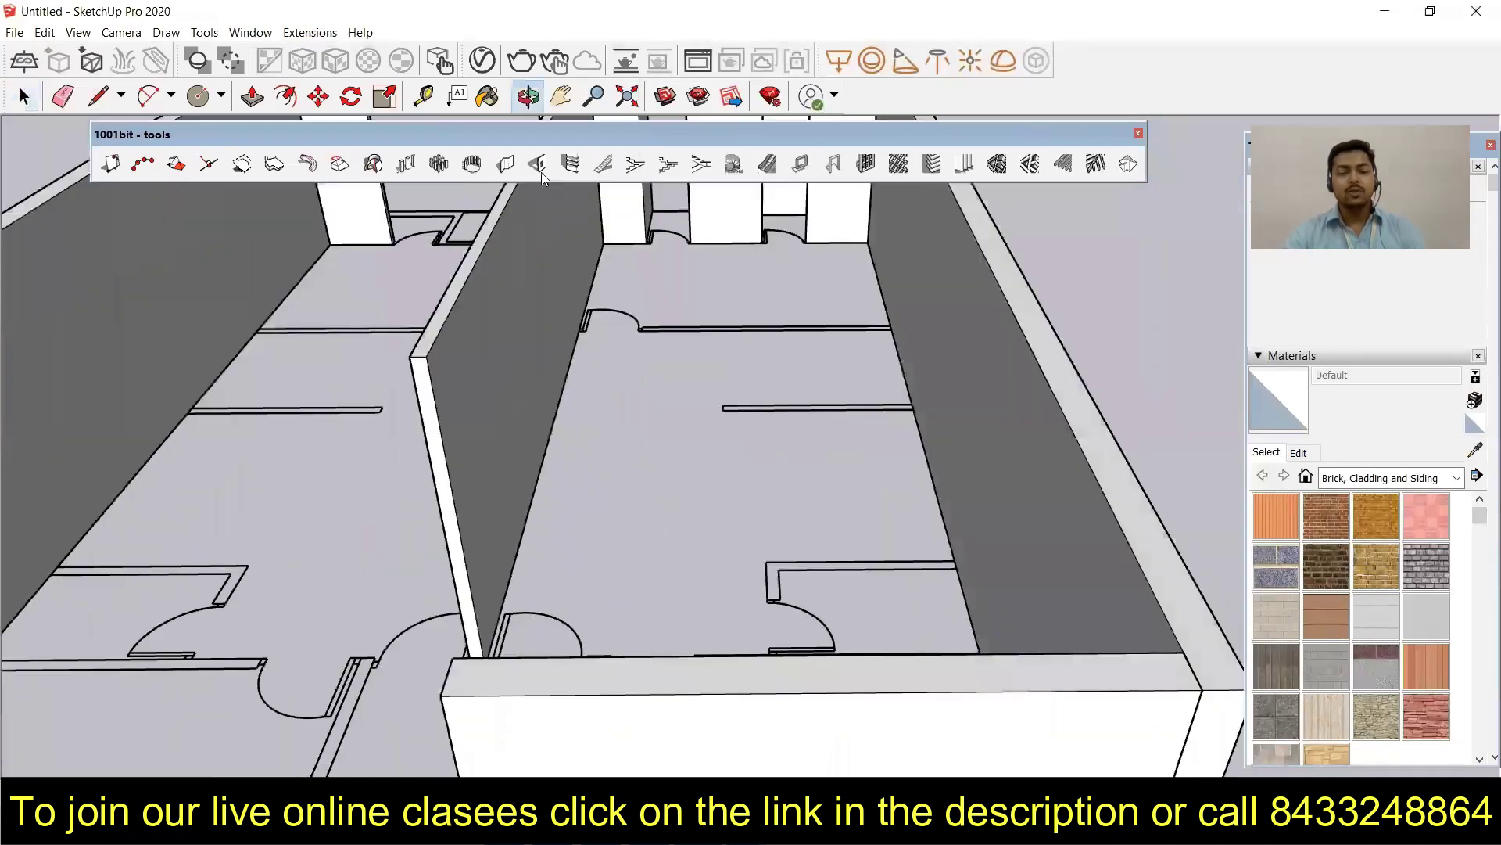
{"action": "left_click", "coordinate": [307, 164]}
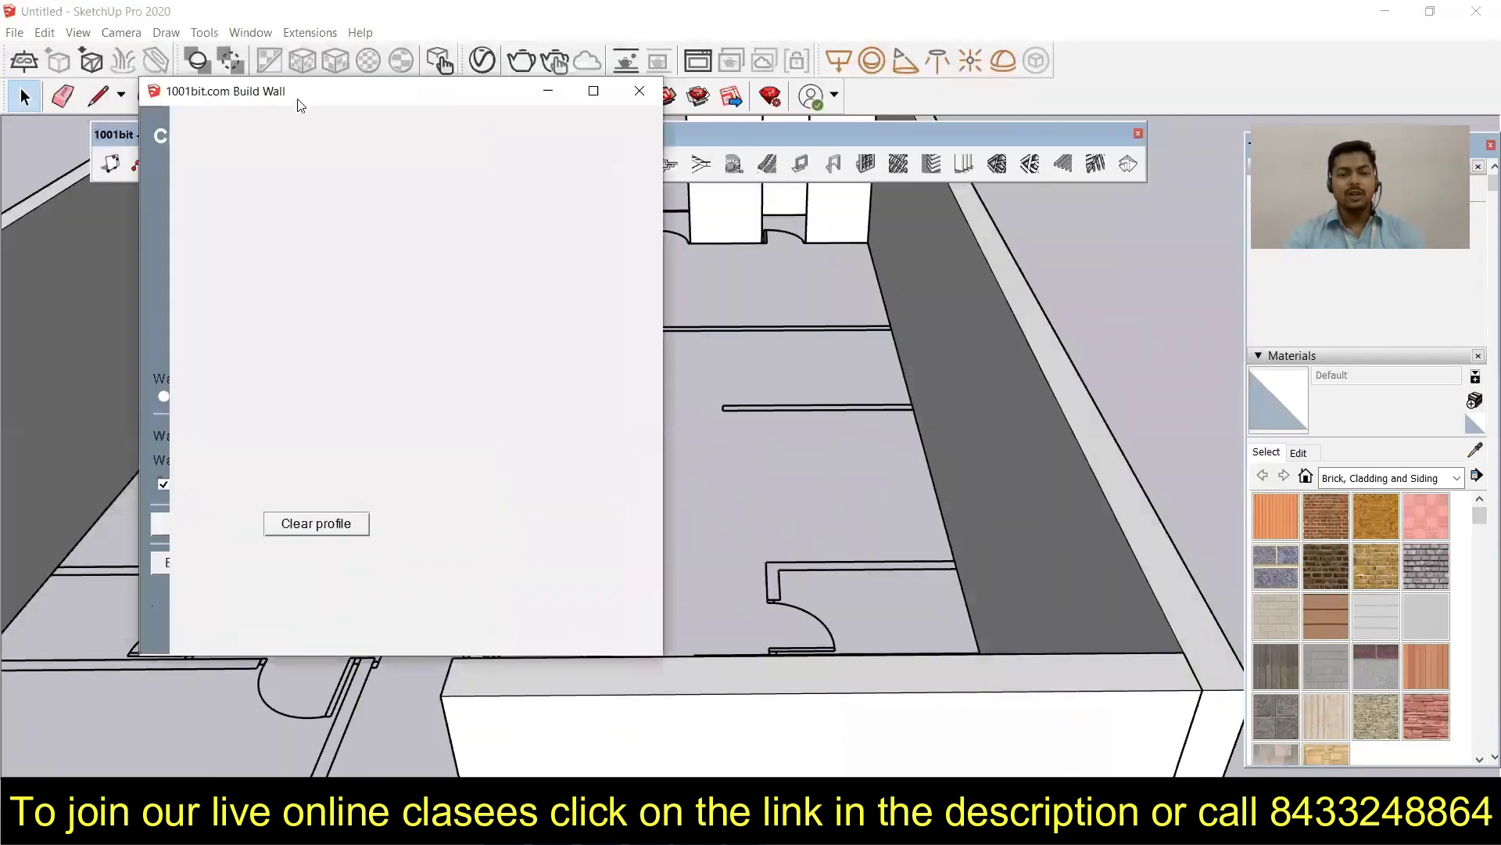
{"action": "middle_click_drag", "start_coordinate": [151, 285], "coordinate": [747, 432]}
{"action": "scroll", "coordinate": [747, 432], "scroll_direction": "up", "scroll_amount": 5}
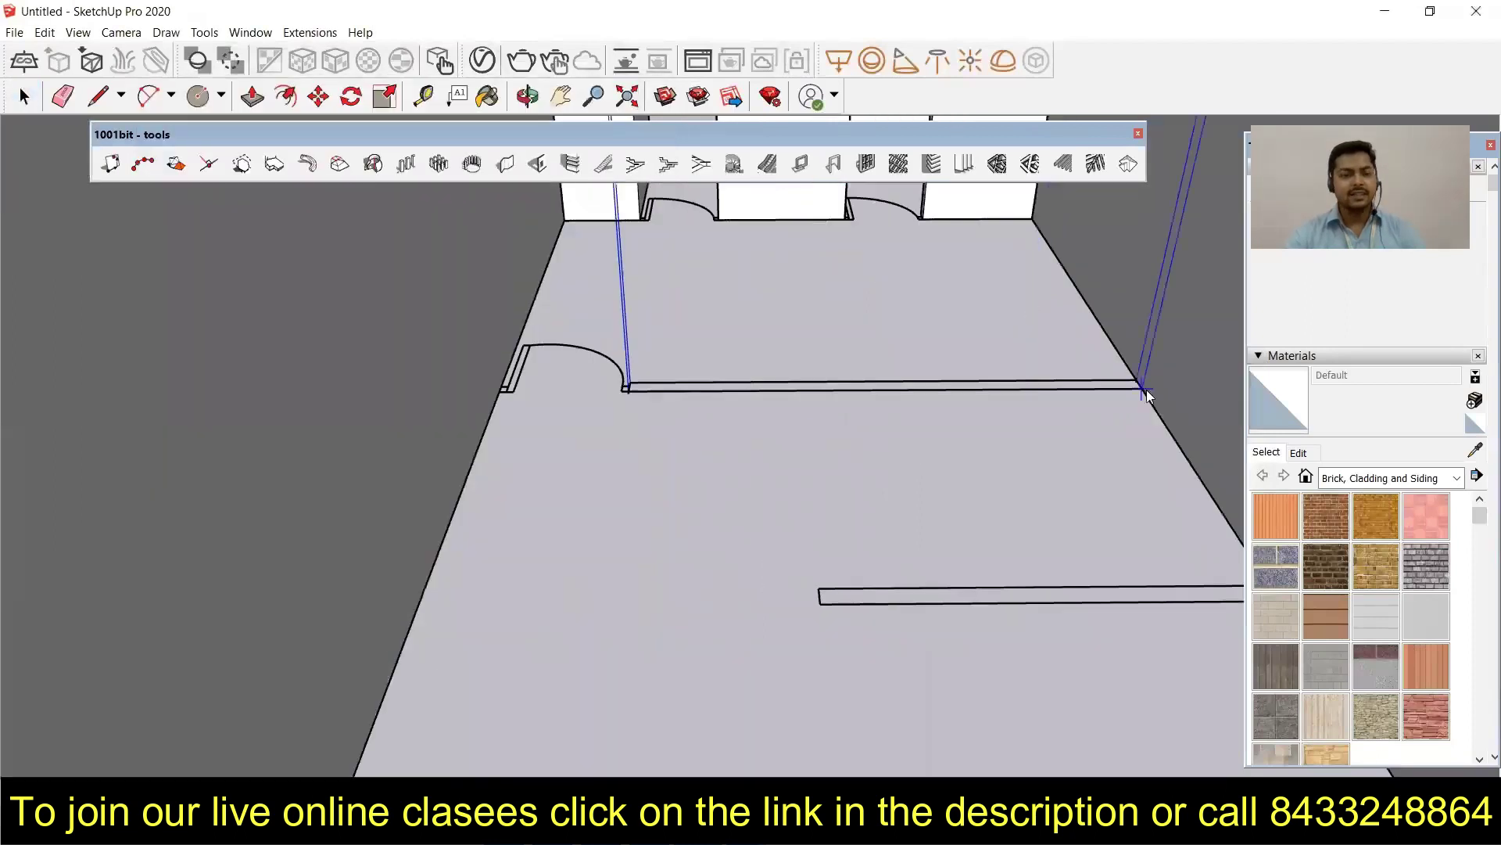
{"action": "scroll", "coordinate": [1040, 606], "scroll_direction": "down", "scroll_amount": 3}
- Complete the right-side wall's end point and start another wall at a room corner
{"action": "mouse_move", "coordinate": [1041, 607]}
{"action": "middle_mouse_down"}
{"action": "mouse_move", "coordinate": [954, 457]}
{"action": "mouse_move", "coordinate": [345, 531]}
{"action": "middle_mouse_up"}
{"action": "scroll", "coordinate": [956, 457], "scroll_direction": "up", "scroll_amount": 3}
{"action": "scroll", "coordinate": [344, 531], "scroll_direction": "down", "scroll_amount": 3}
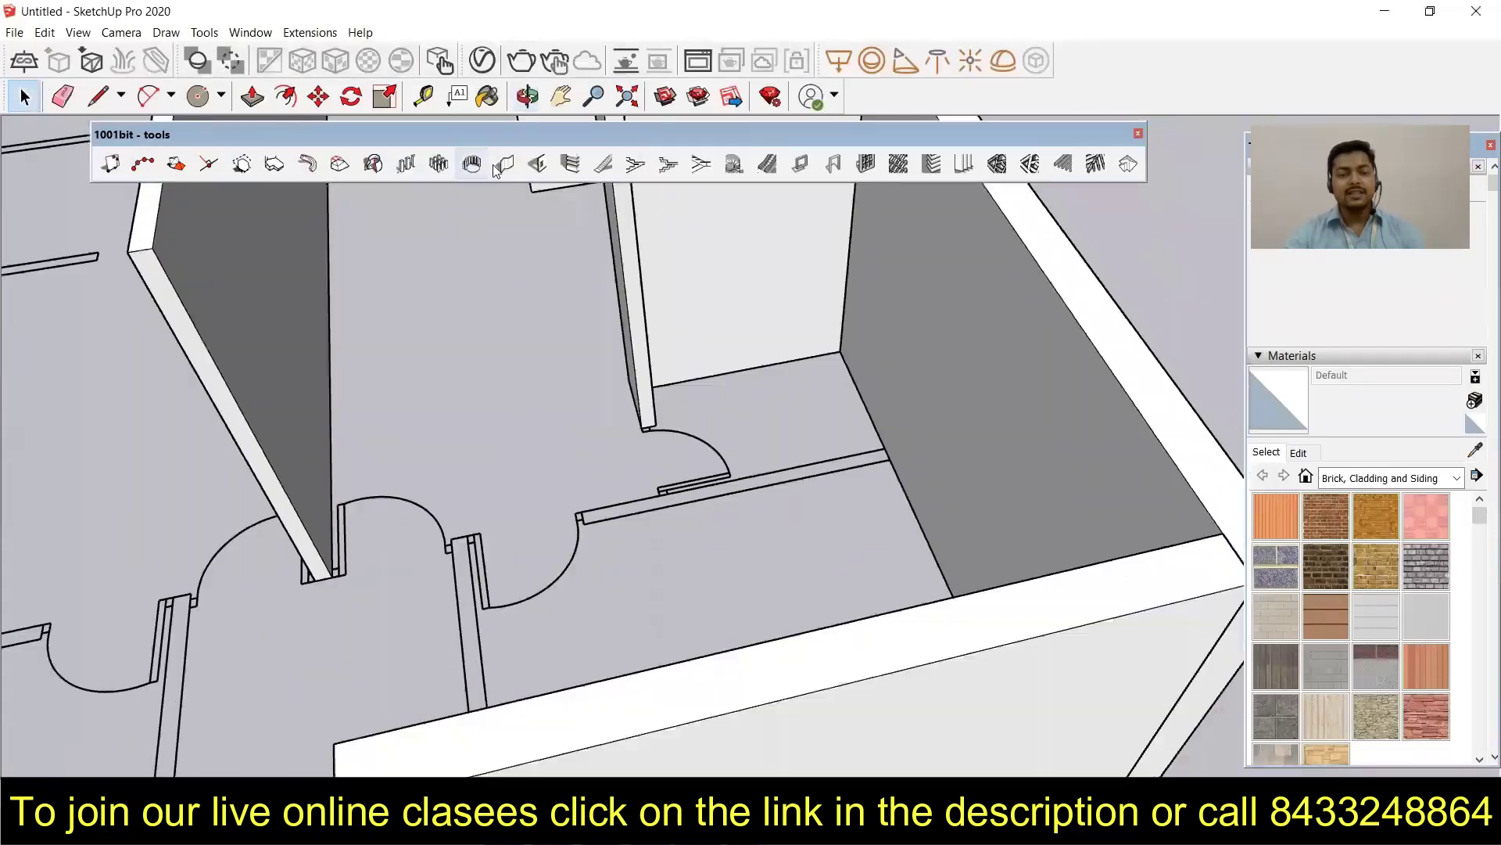
{"action": "scroll", "coordinate": [343, 531], "scroll_direction": "up", "scroll_amount": 3}
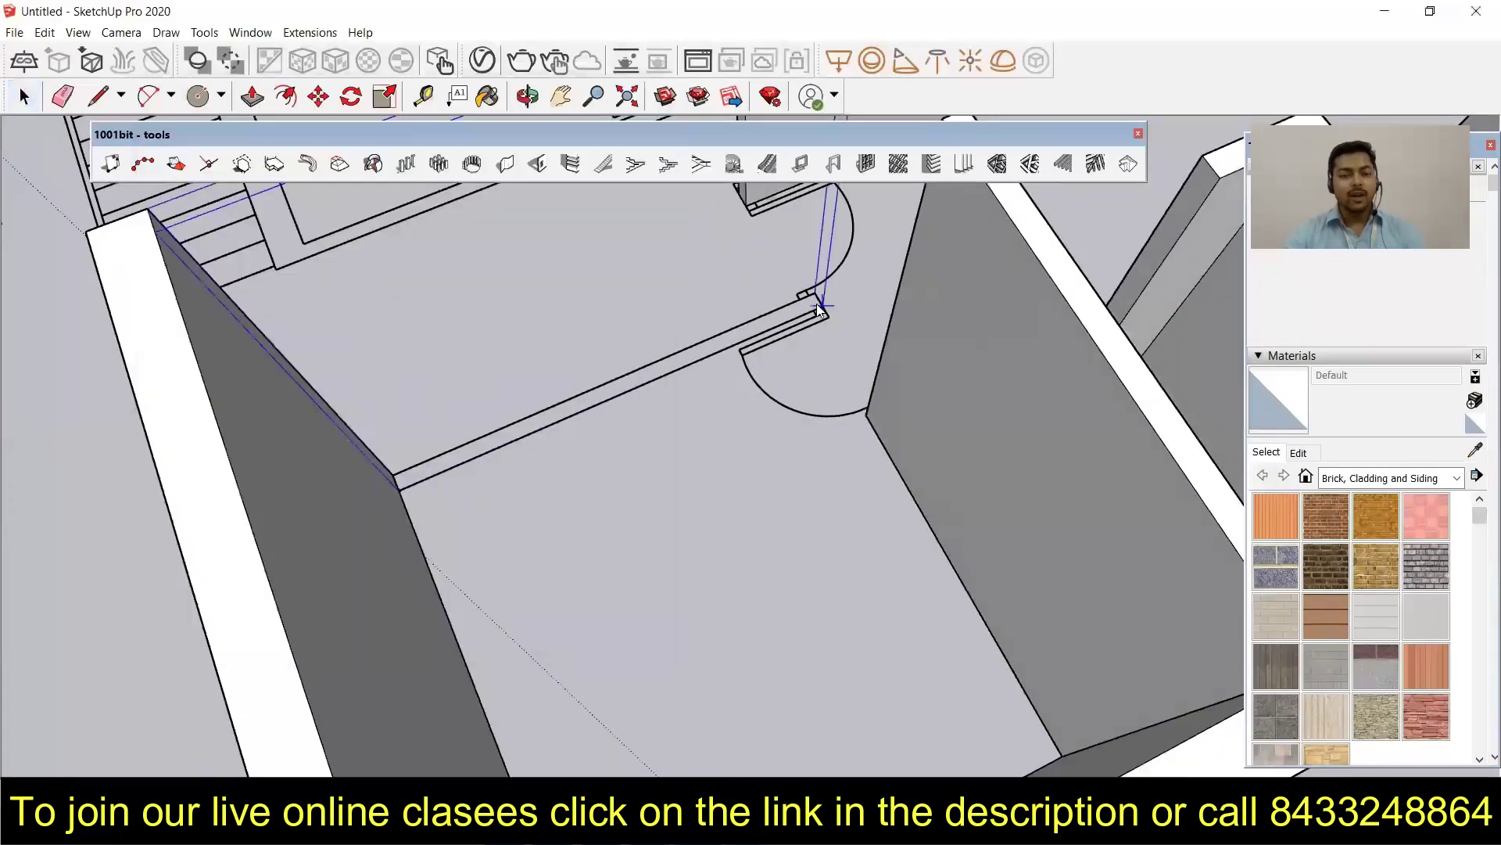
{"action": "scroll", "coordinate": [821, 307], "scroll_direction": "down", "scroll_amount": 3}
{"action": "mouse_move", "coordinate": [409, 509]}
{"action": "middle_mouse_down"}
{"action": "mouse_move", "coordinate": [631, 277]}
{"action": "mouse_move", "coordinate": [409, 707]}
{"action": "middle_mouse_up"}
{"action": "scroll", "coordinate": [631, 278], "scroll_direction": "up", "scroll_amount": 3}
{"action": "scroll", "coordinate": [790, 496], "scroll_direction": "up", "scroll_amount": 3}
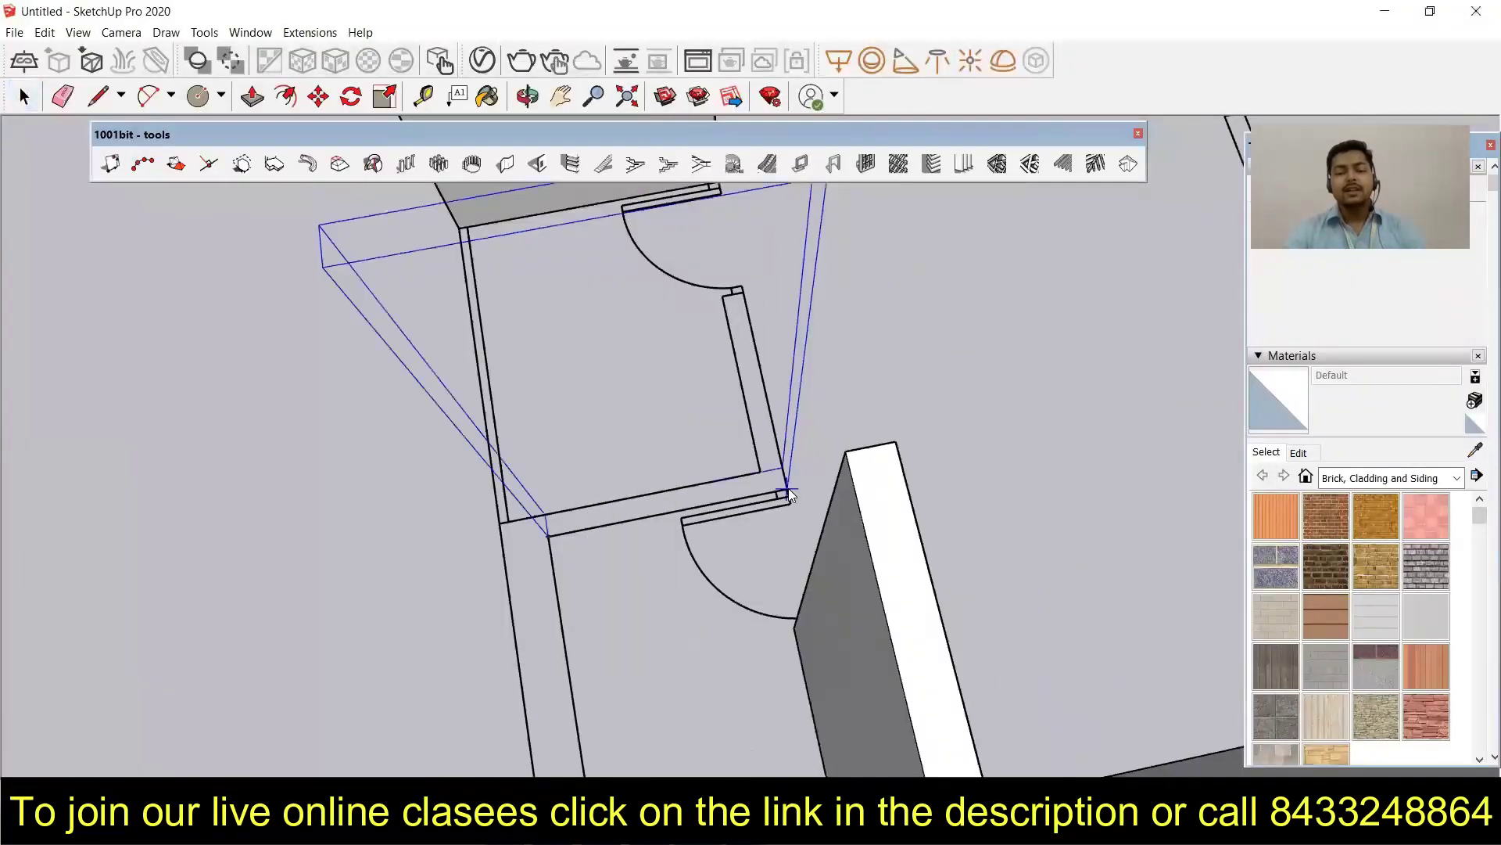
{"action": "left_click", "coordinate": [741, 290]}
{"action": "middle_click_drag", "start_coordinate": [741, 290], "coordinate": [442, 623]}
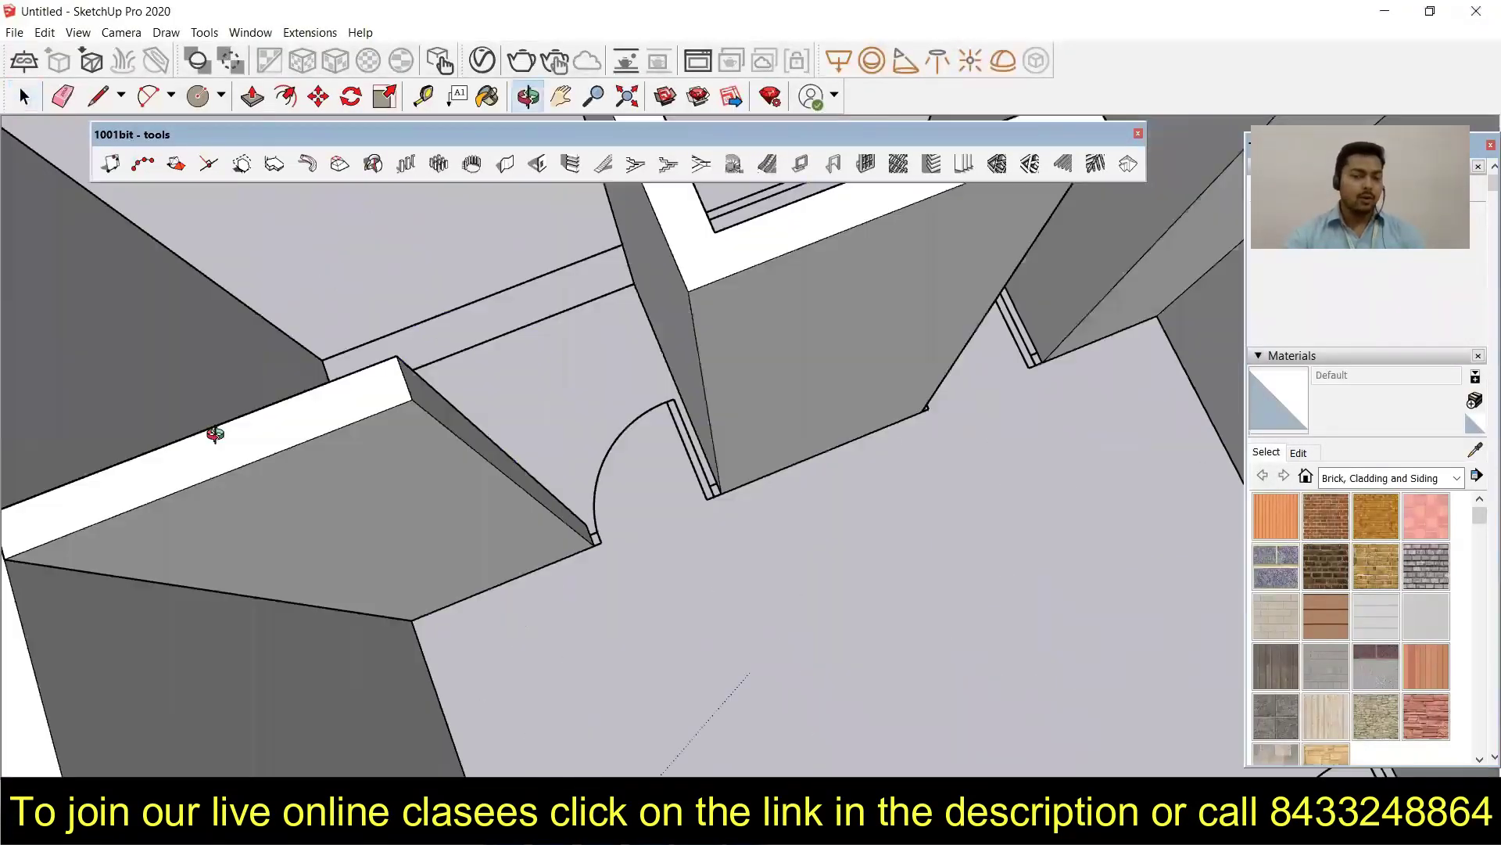
{"action": "left_click", "coordinate": [443, 622]}
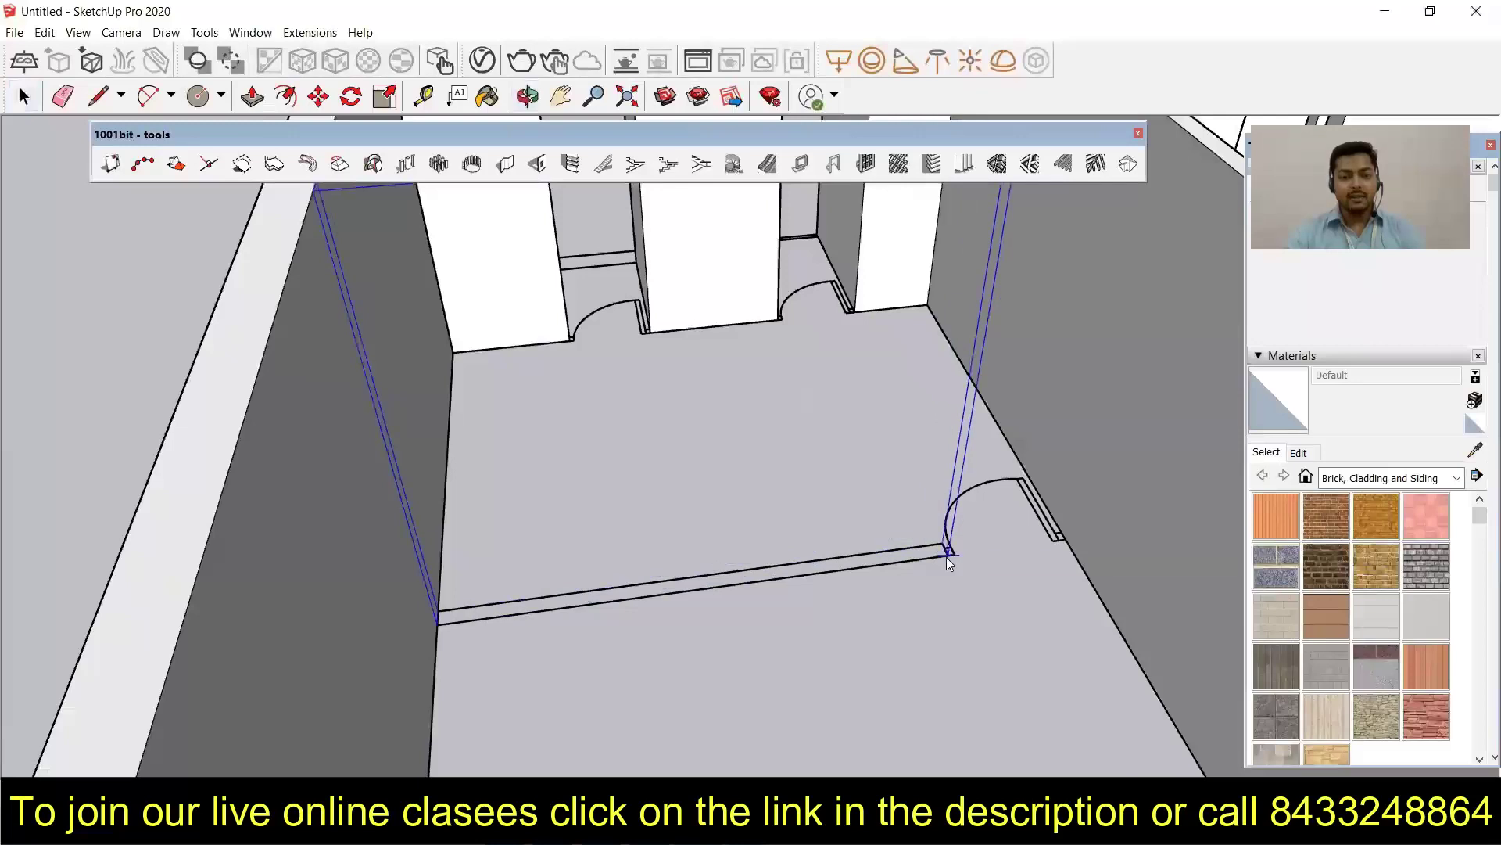
{"action": "scroll", "coordinate": [552, 564], "scroll_direction": "up", "scroll_amount": 3}
- Finish the walls at the doorway edge and the floor corner, then view the whole plan
{"action": "left_click", "coordinate": [552, 564]}
{"action": "scroll", "coordinate": [553, 564], "scroll_direction": "down", "scroll_amount": 2}
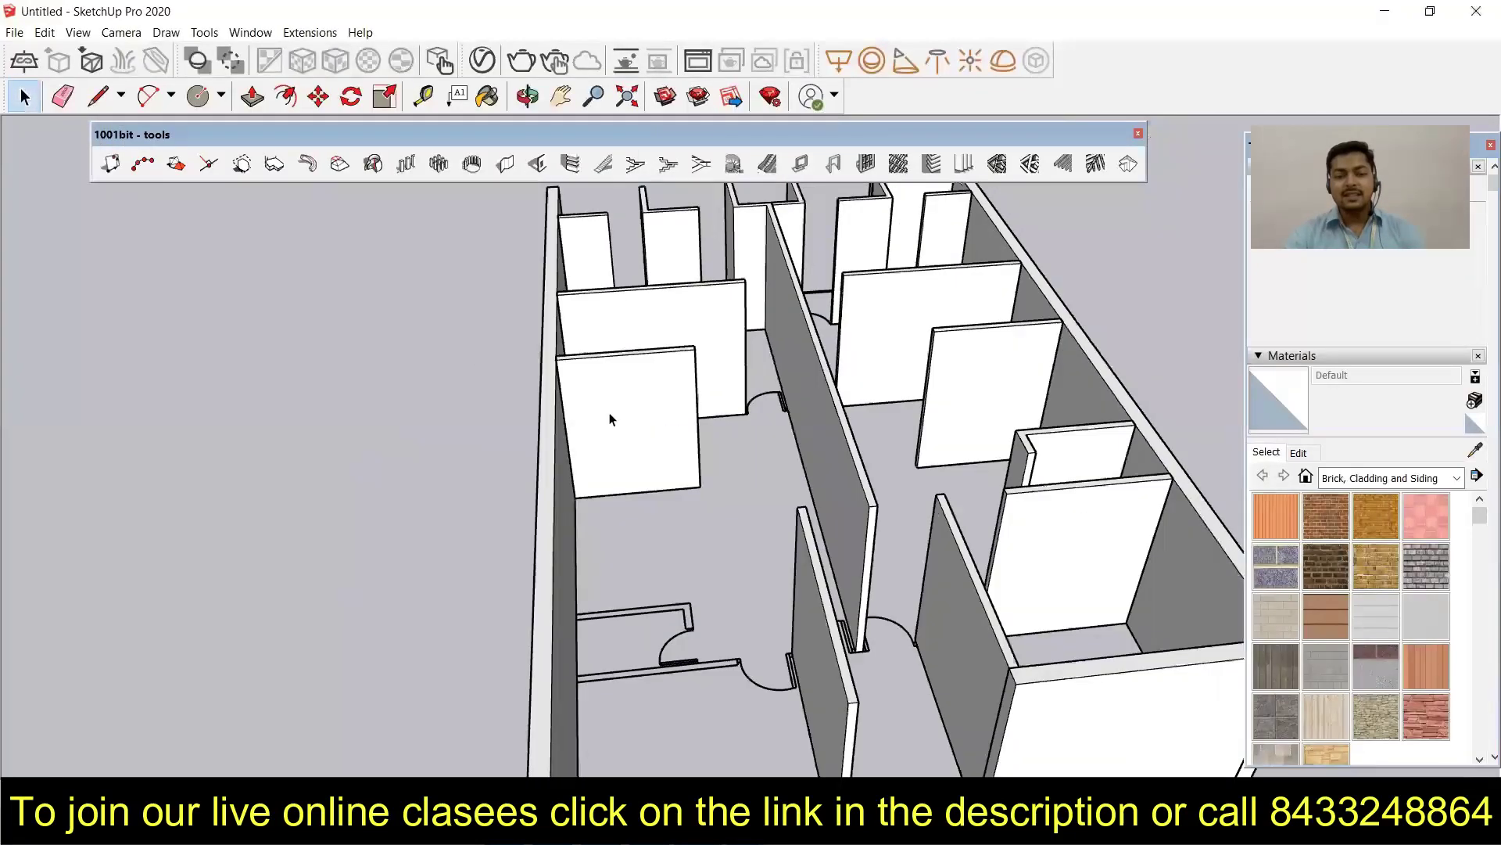
{"action": "key", "text": "Return"}
{"action": "left_click", "coordinate": [571, 695]}
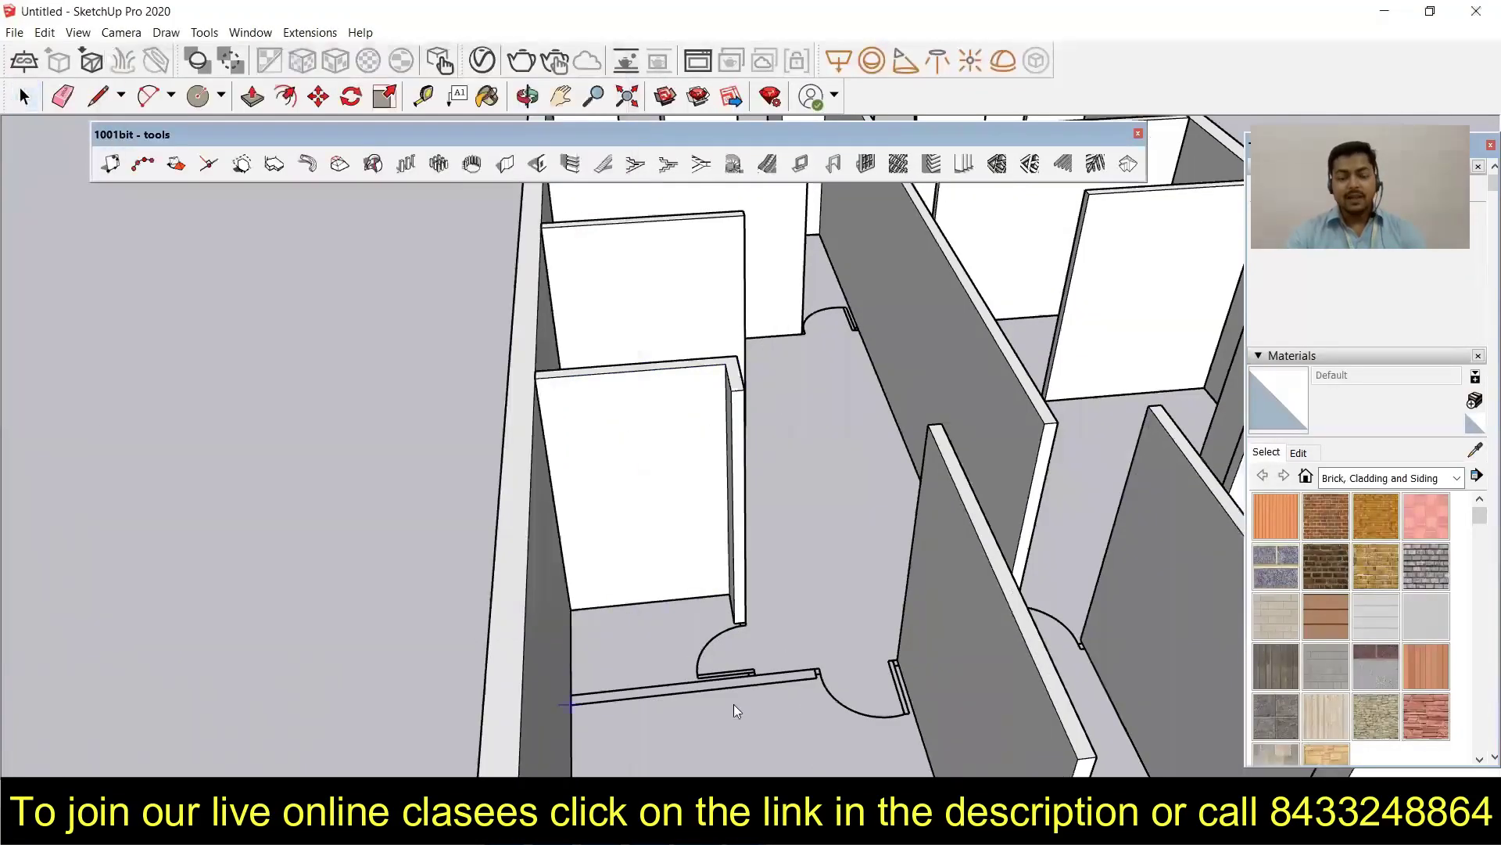
{"action": "left_click", "coordinate": [822, 674]}
{"action": "key", "text": "space"}
{"action": "scroll", "coordinate": [622, 716], "scroll_direction": "down", "scroll_amount": 5}
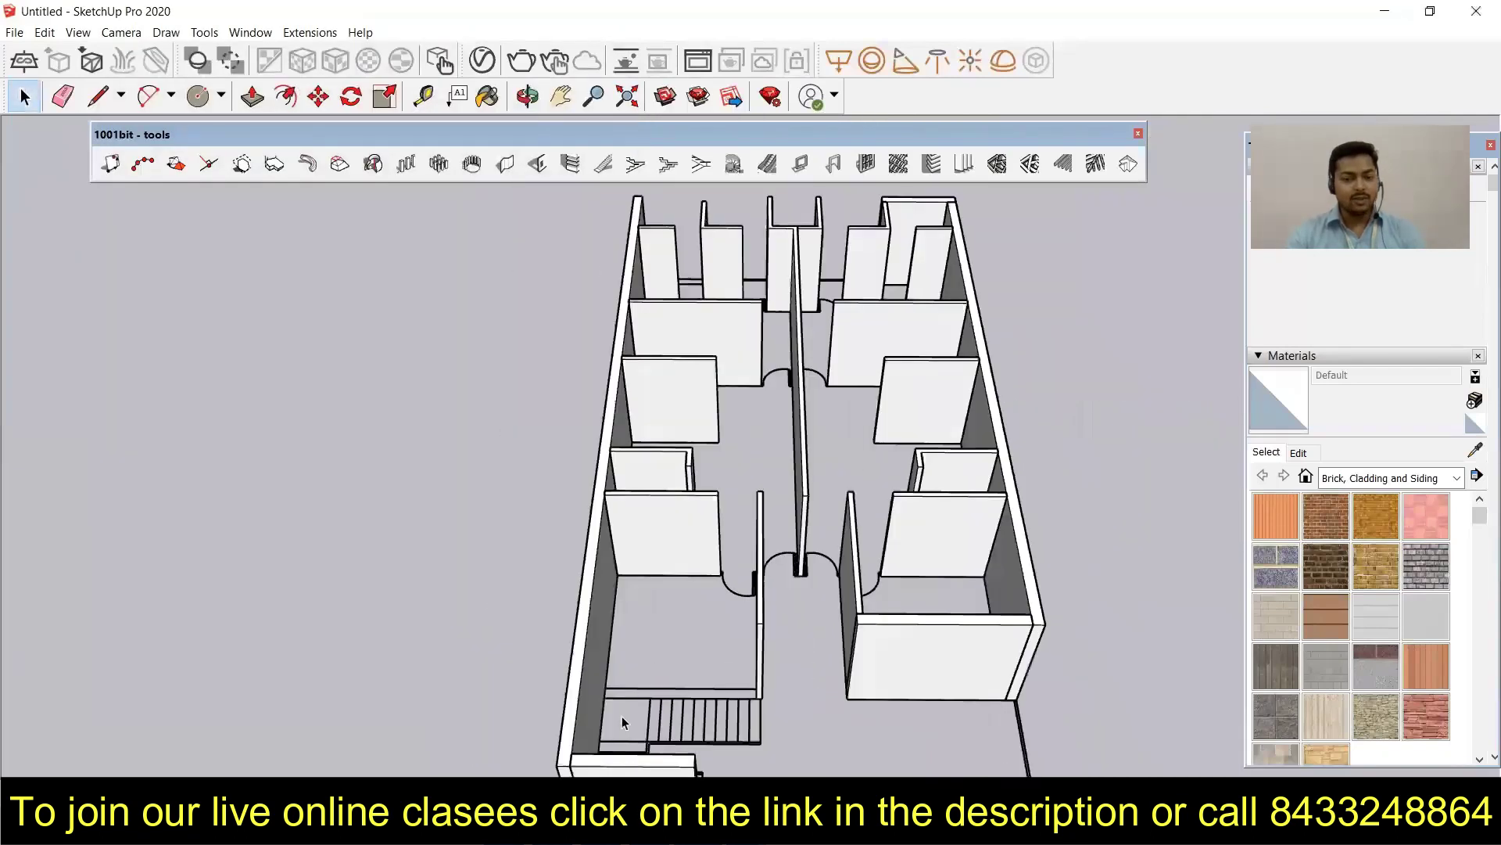
{"action": "scroll", "coordinate": [509, 588], "scroll_direction": "up", "scroll_amount": 4}
{"action": "scroll", "coordinate": [509, 587], "scroll_direction": "down", "scroll_amount": 5}
{"action": "middle_click_drag", "start_coordinate": [400, 622], "coordinate": [353, 650]}
{"action": "scroll", "coordinate": [353, 651], "scroll_direction": "up", "scroll_amount": 5}
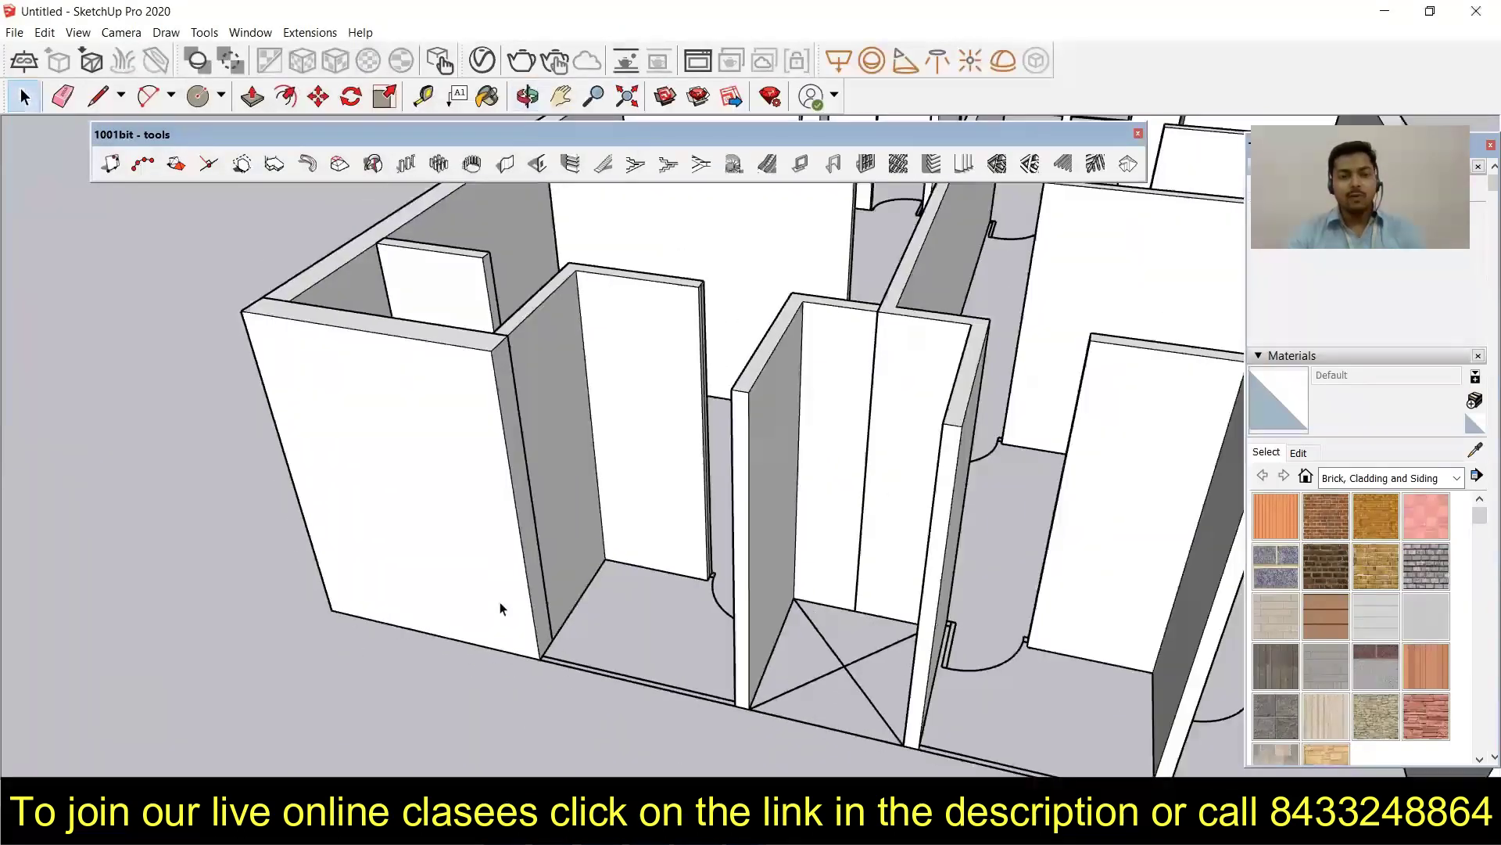
{"action": "scroll", "coordinate": [503, 614], "scroll_direction": "down", "scroll_amount": 2}
- Generate the wall geometry and open the wall-opening settings for a 5'10" × 4'6" opening
{"action": "left_click", "coordinate": [405, 163]}
{"action": "key", "text": "Return"}
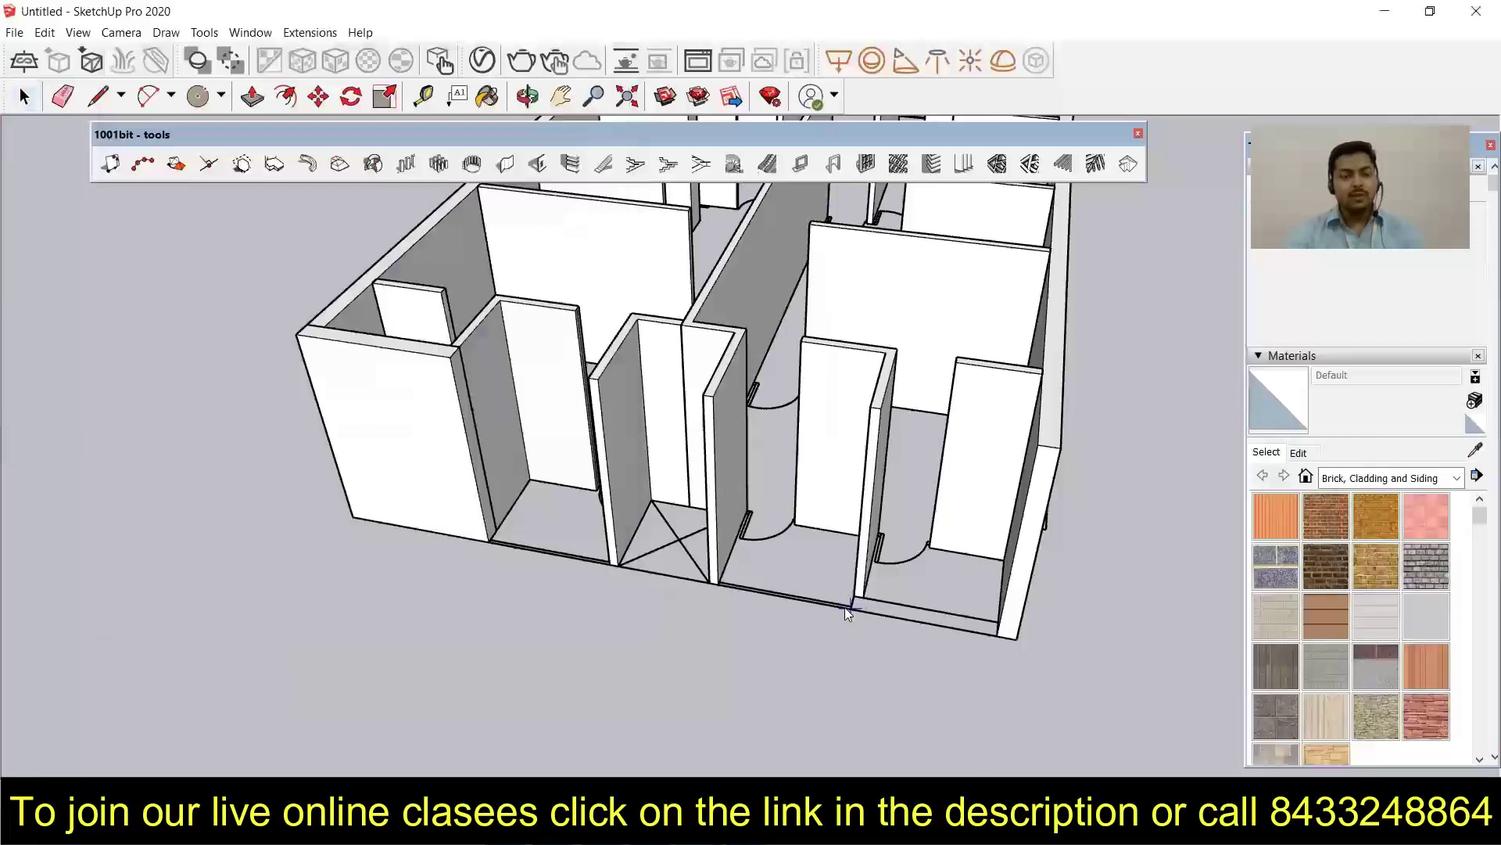
{"action": "key", "text": "Return"}
{"action": "middle_click_drag", "start_coordinate": [892, 638], "coordinate": [703, 409]}
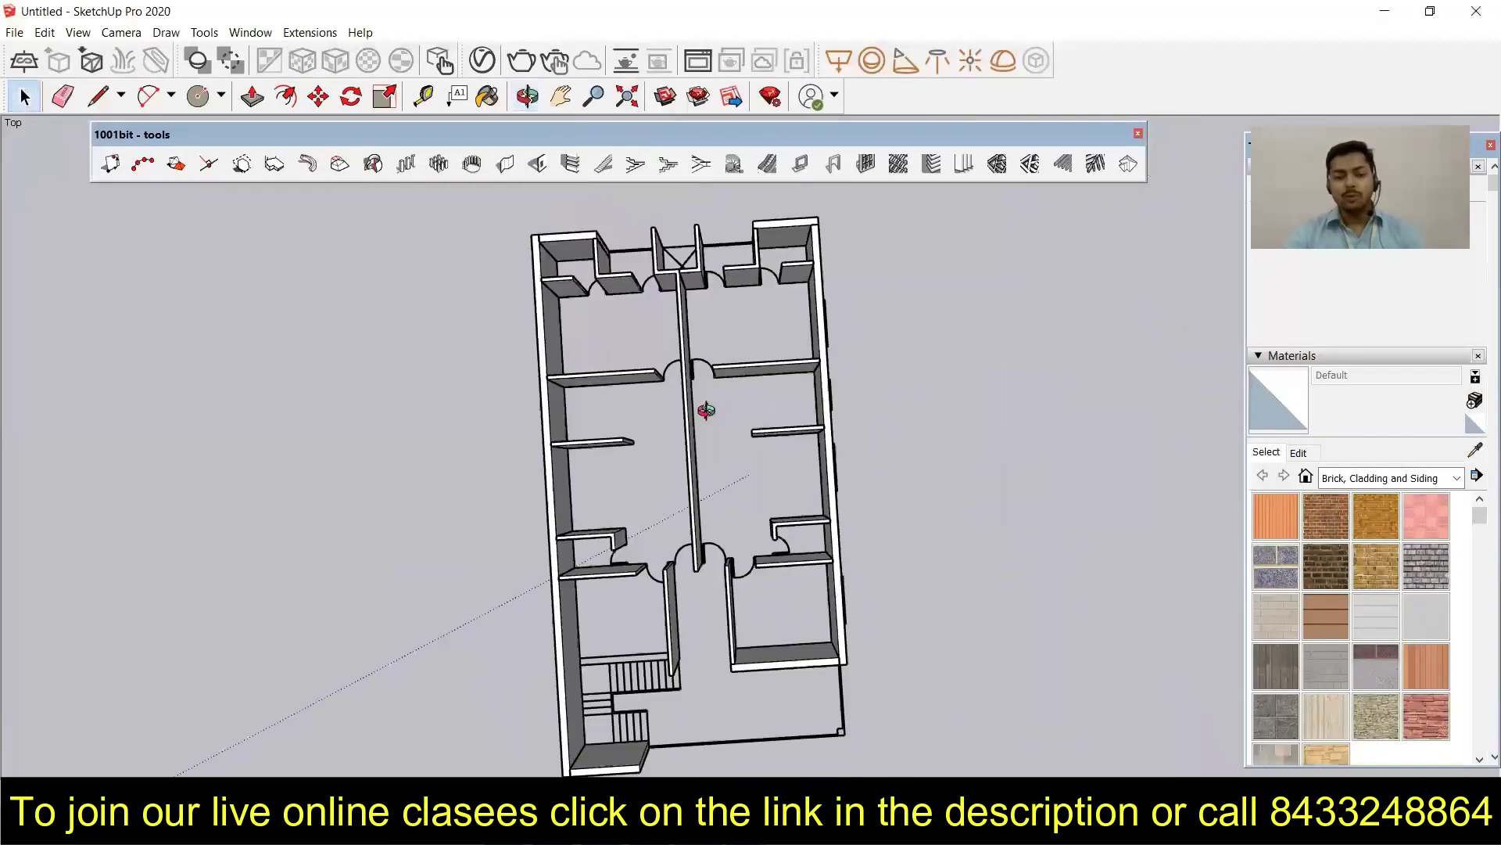
{"action": "scroll", "coordinate": [571, 284], "scroll_direction": "up", "scroll_amount": 5}
{"action": "left_click", "coordinate": [127, 543]}
{"action": "scroll", "coordinate": [359, 603], "scroll_direction": "down", "scroll_amount": 3}
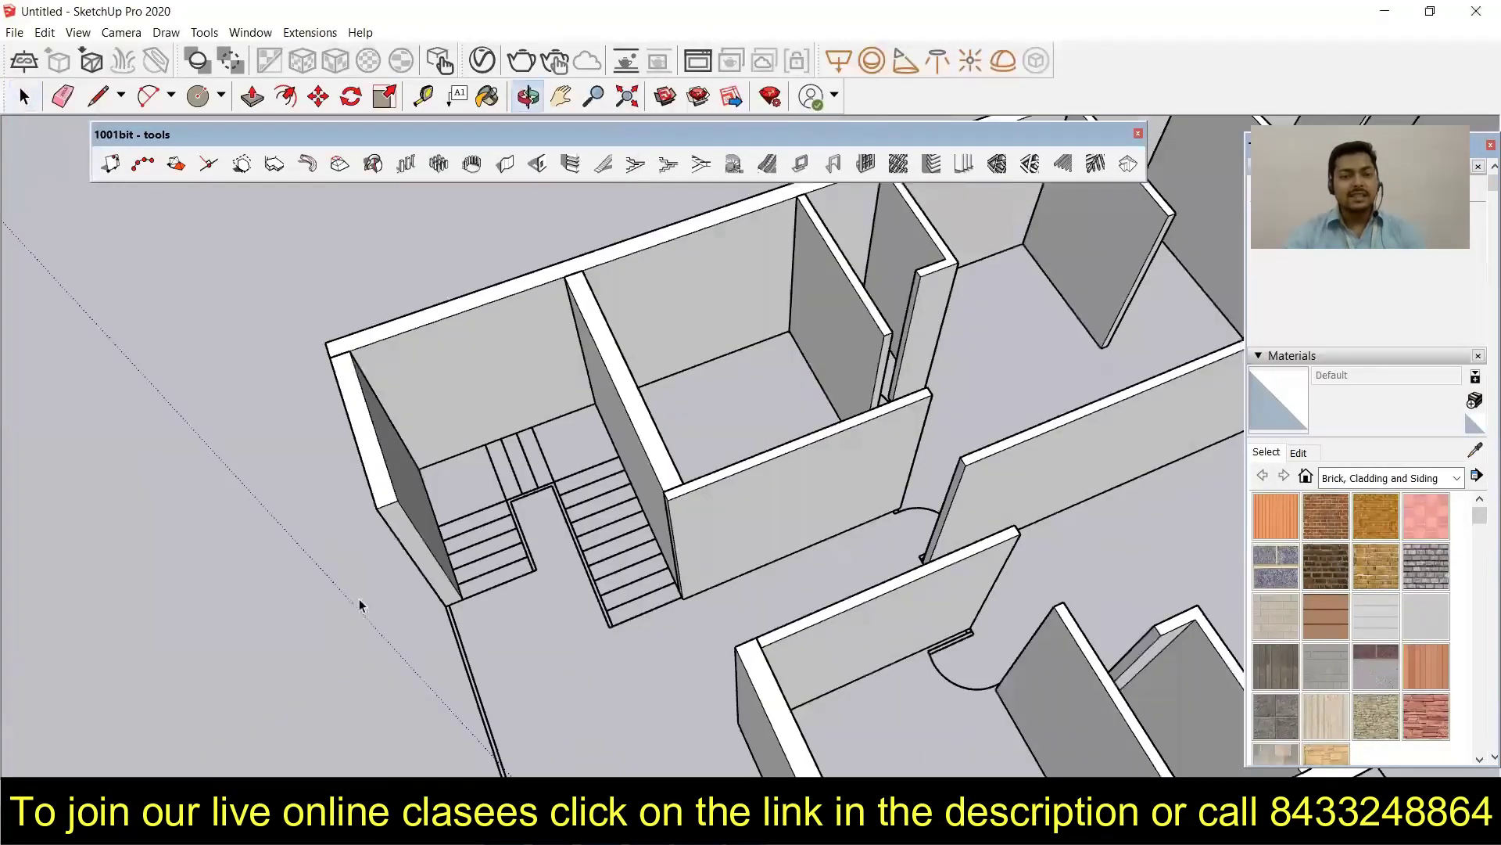
{"action": "scroll", "coordinate": [419, 513], "scroll_direction": "down", "scroll_amount": 2}
{"action": "scroll", "coordinate": [546, 639], "scroll_direction": "up", "scroll_amount": 5}
{"action": "middle_click_drag", "start_coordinate": [546, 640], "coordinate": [575, 551], "text": "shift"}
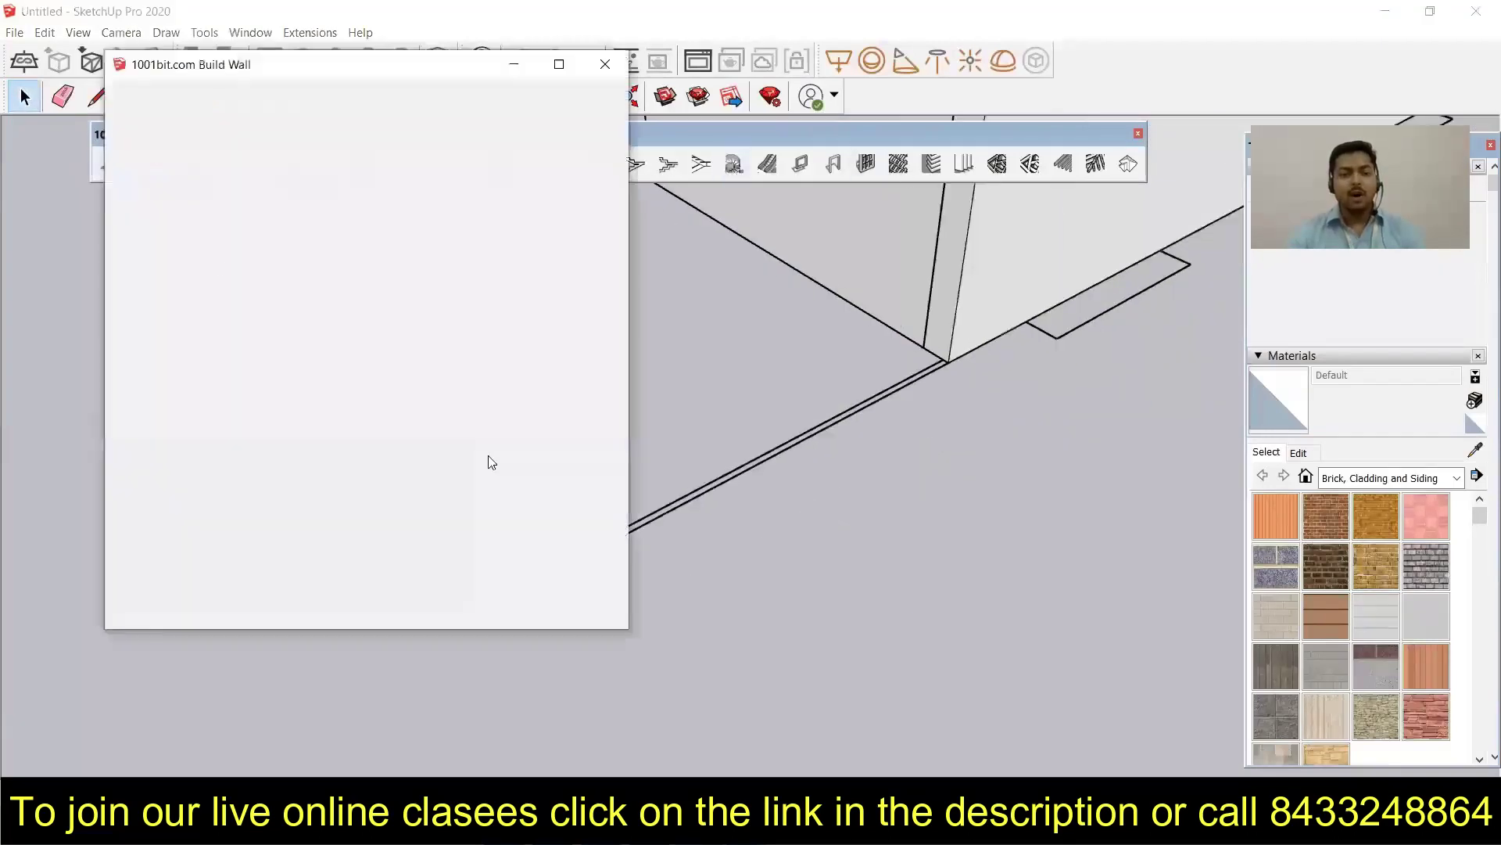
{"action": "scroll", "coordinate": [617, 536], "scroll_direction": "down", "scroll_amount": 5}
{"action": "mouse_move", "coordinate": [734, 523]}
{"action": "middle_mouse_down"}
{"action": "mouse_move", "coordinate": [406, 218]}
{"action": "mouse_move", "coordinate": [454, 425]}
{"action": "mouse_move", "coordinate": [667, 235]}
{"action": "mouse_move", "coordinate": [790, 455]}
{"action": "mouse_move", "coordinate": [637, 403]}
{"action": "middle_mouse_up"}
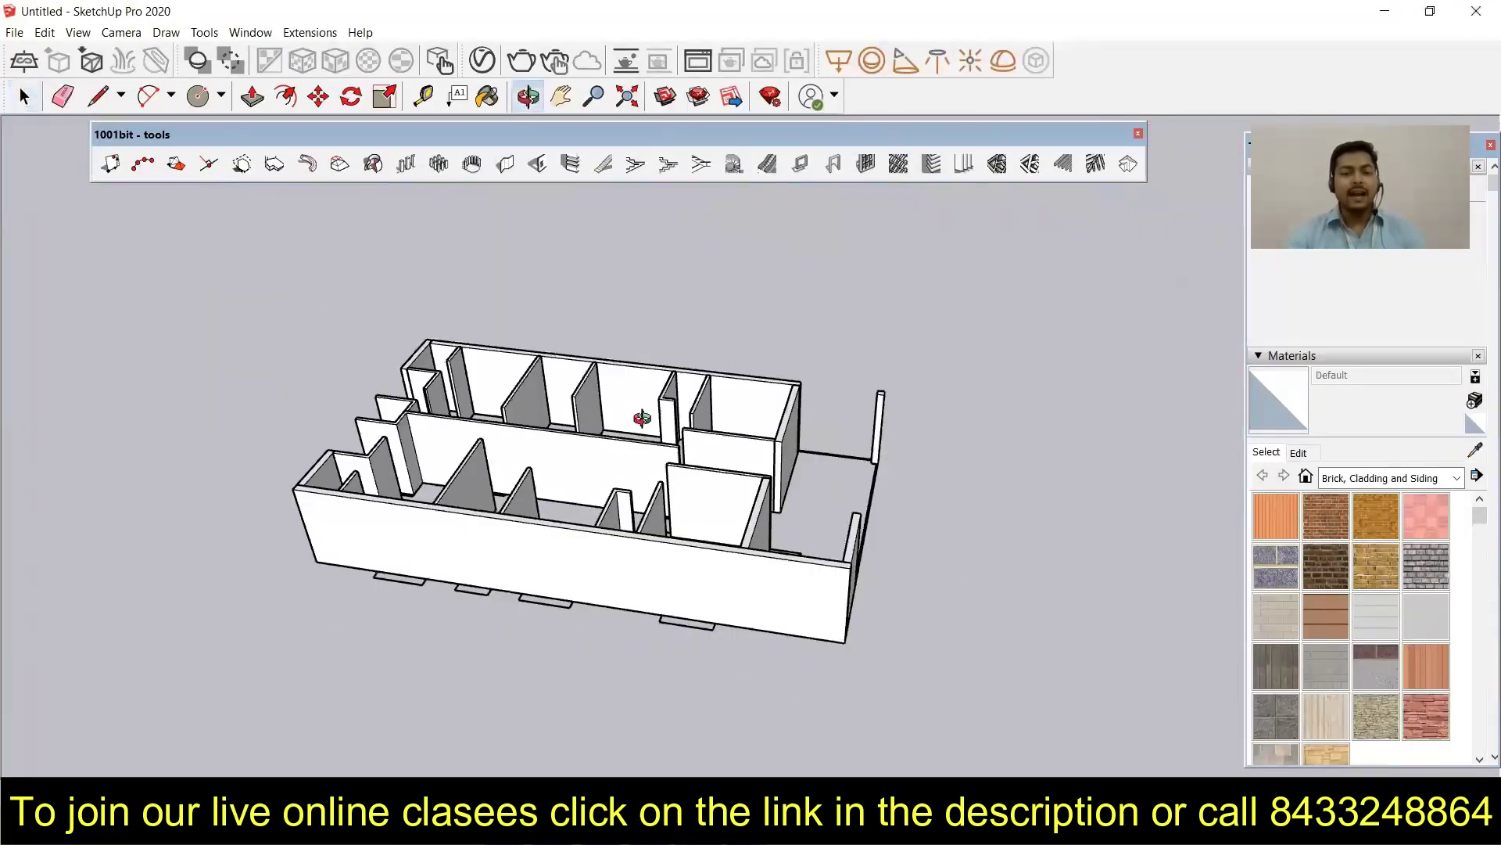
{"action": "scroll", "coordinate": [637, 402], "scroll_direction": "up", "scroll_amount": 2}
{"action": "left_click", "coordinate": [504, 163]}
{"action": "type", "text": "5'10\""}
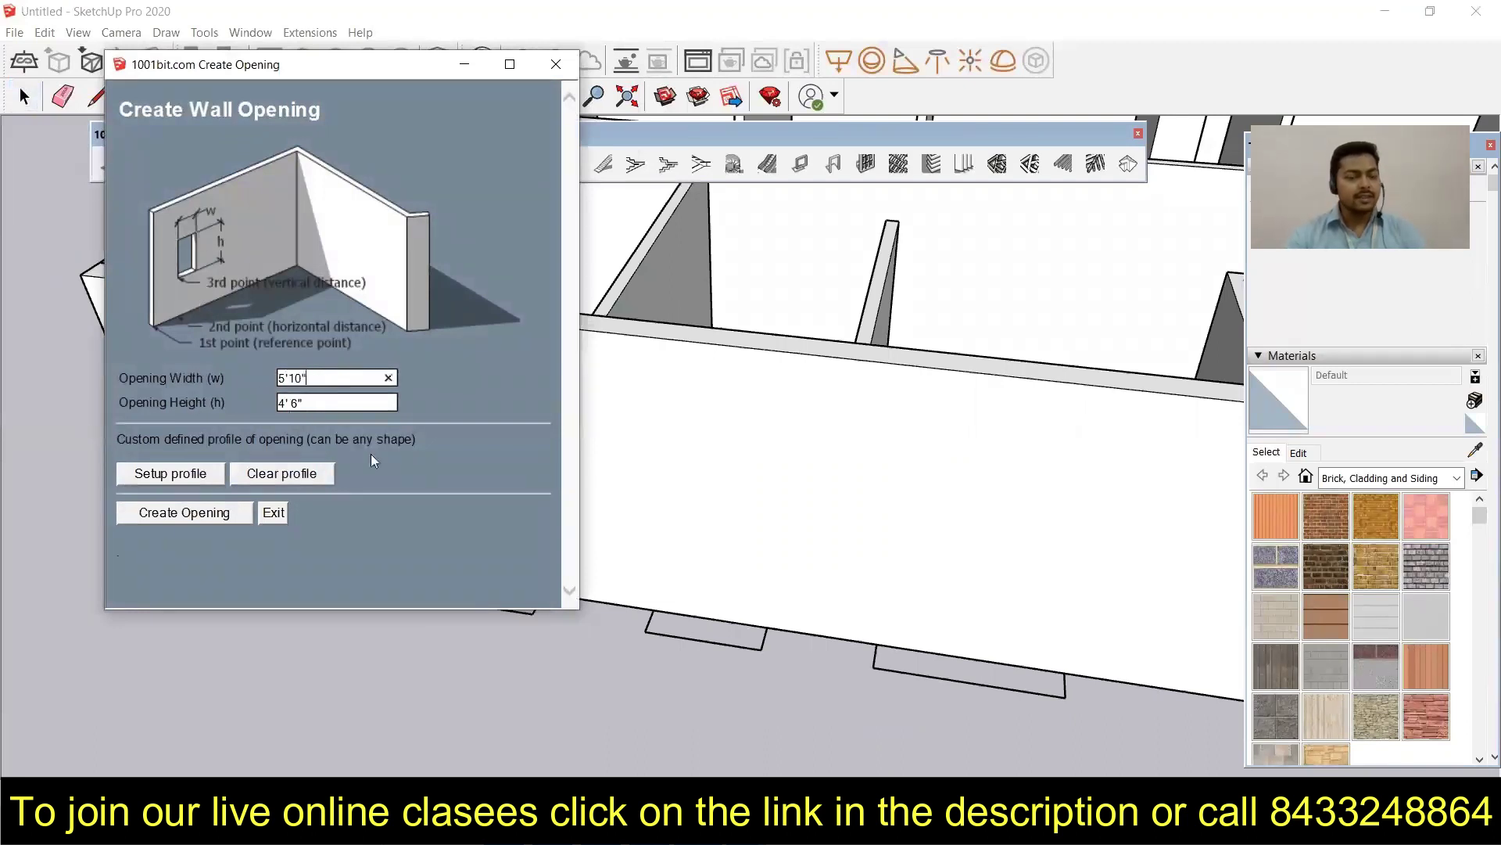
- Cut the first 5'10" × 4'6" window opening in the front wall
{"action": "left_click", "coordinate": [182, 513]}
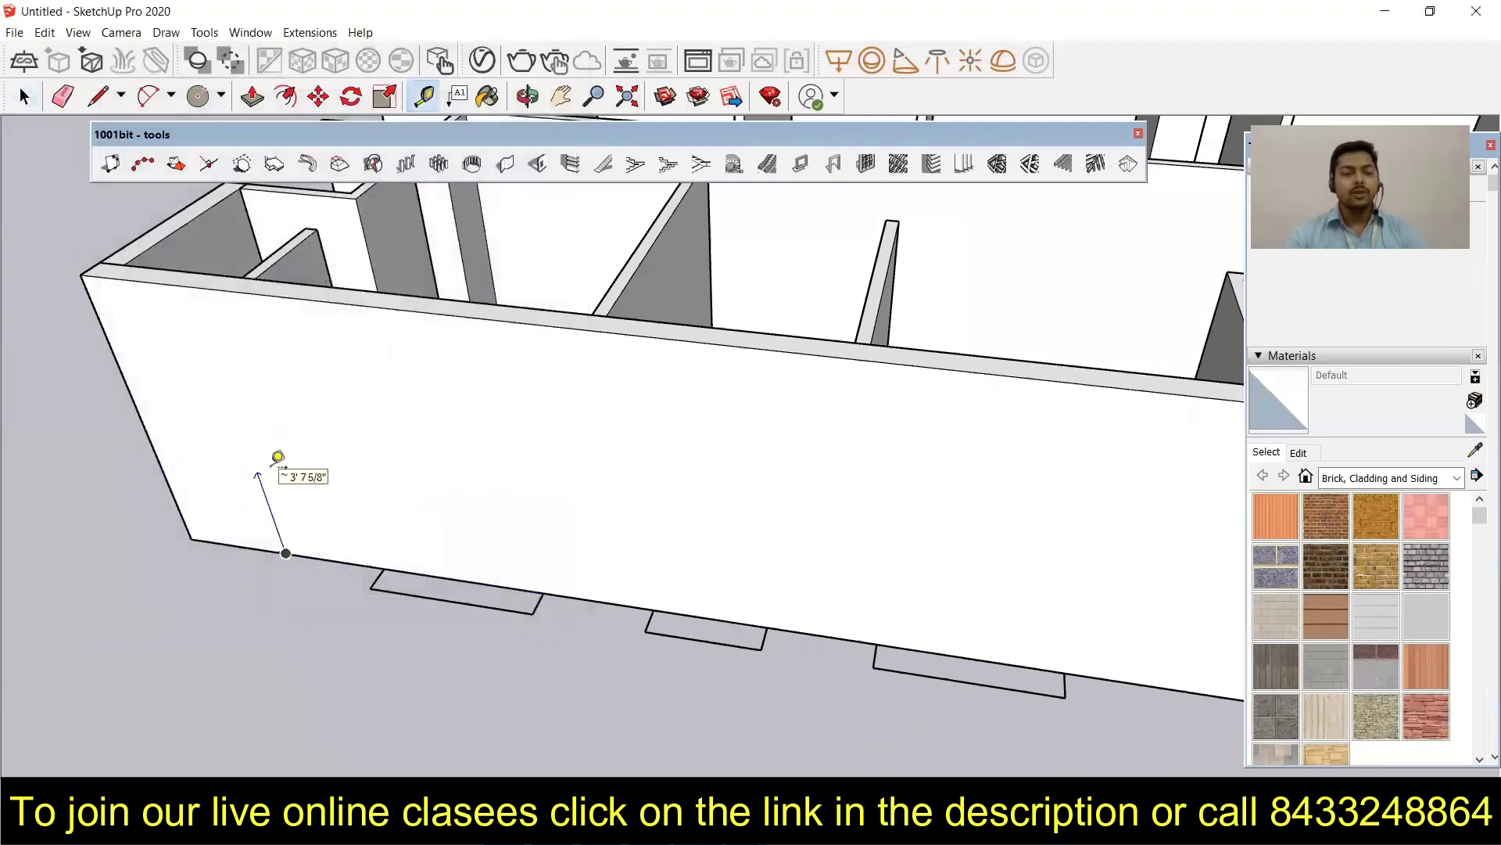
{"action": "scroll", "coordinate": [352, 498], "scroll_direction": "down", "scroll_amount": 3}
{"action": "scroll", "coordinate": [376, 412], "scroll_direction": "down", "scroll_amount": 1}
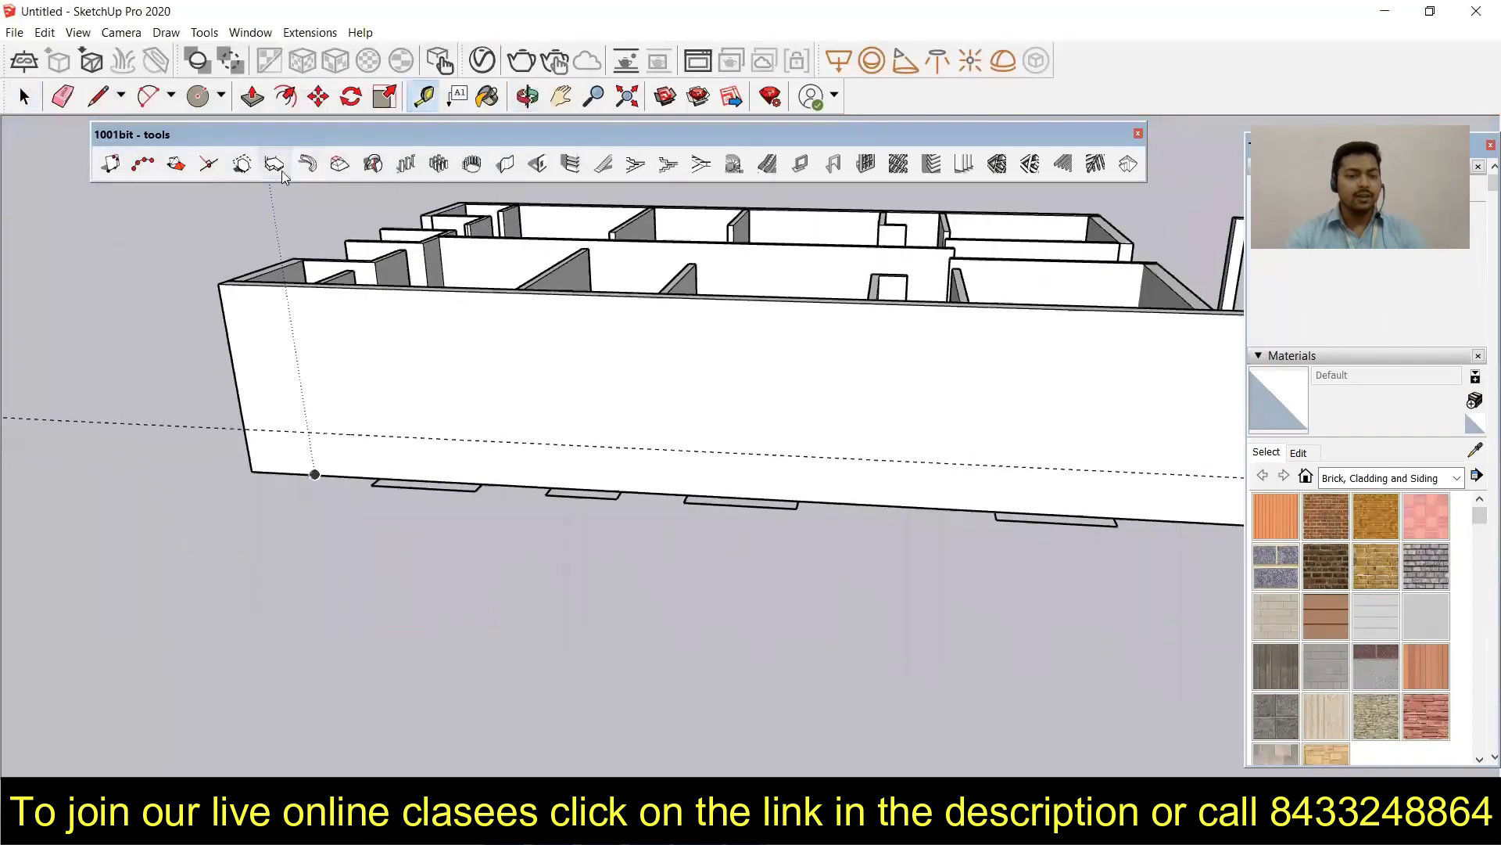
{"action": "left_click", "coordinate": [537, 163]}
{"action": "key", "text": "Return"}
{"action": "scroll", "coordinate": [377, 487], "scroll_direction": "up", "scroll_amount": 3}
{"action": "scroll", "coordinate": [411, 388], "scroll_direction": "down", "scroll_amount": 2}
{"action": "scroll", "coordinate": [459, 342], "scroll_direction": "down", "scroll_amount": 1}
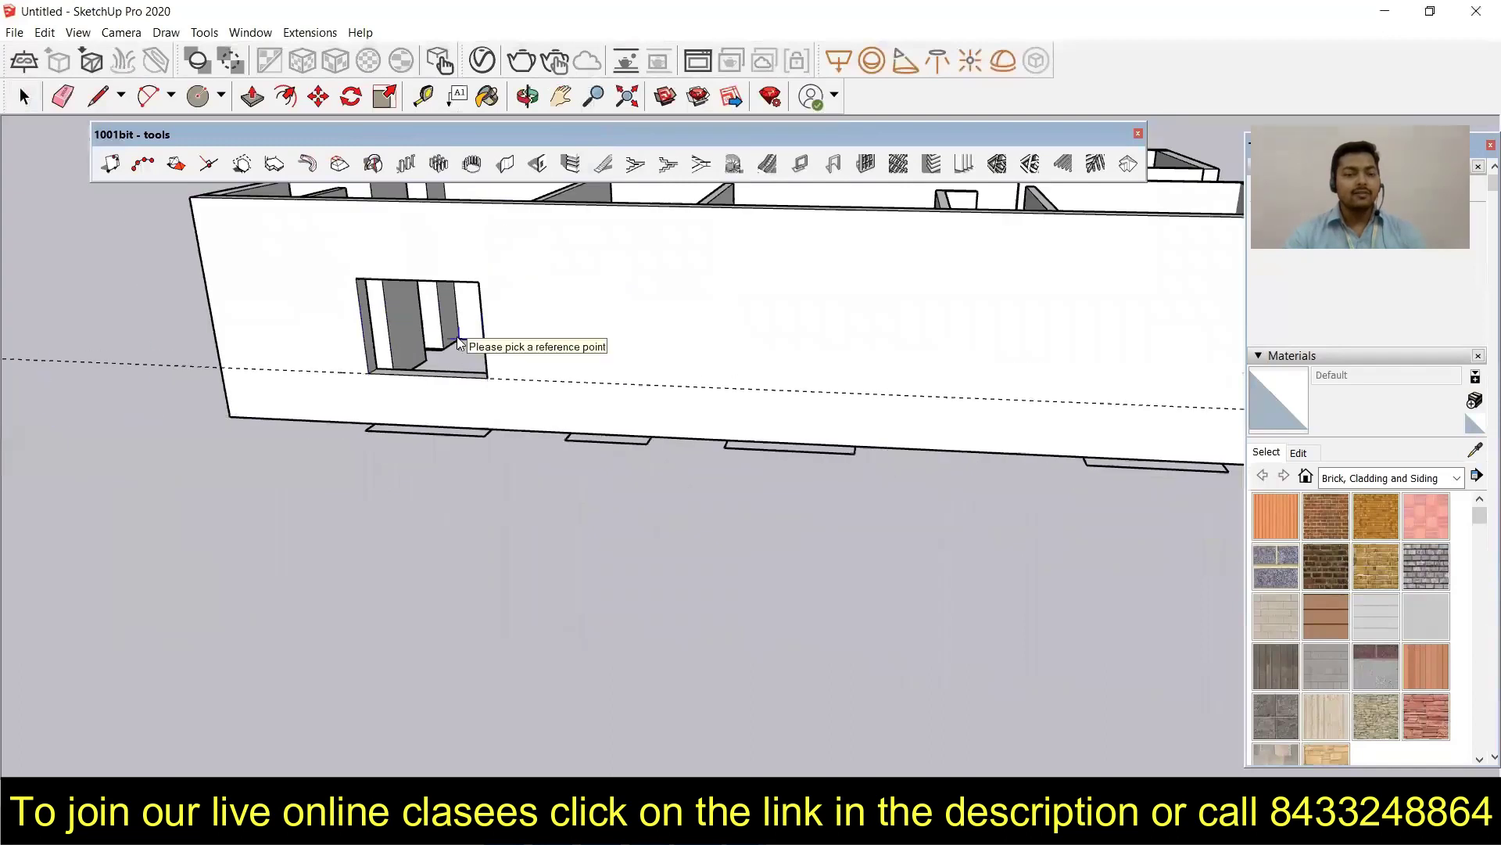
{"action": "scroll", "coordinate": [458, 341], "scroll_direction": "down", "scroll_amount": 3}
{"action": "scroll", "coordinate": [783, 527], "scroll_direction": "up", "scroll_amount": 2}
{"action": "left_click", "coordinate": [782, 527]}
{"action": "scroll", "coordinate": [621, 436], "scroll_direction": "down", "scroll_amount": 2}
{"action": "scroll", "coordinate": [951, 465], "scroll_direction": "down", "scroll_amount": 1}
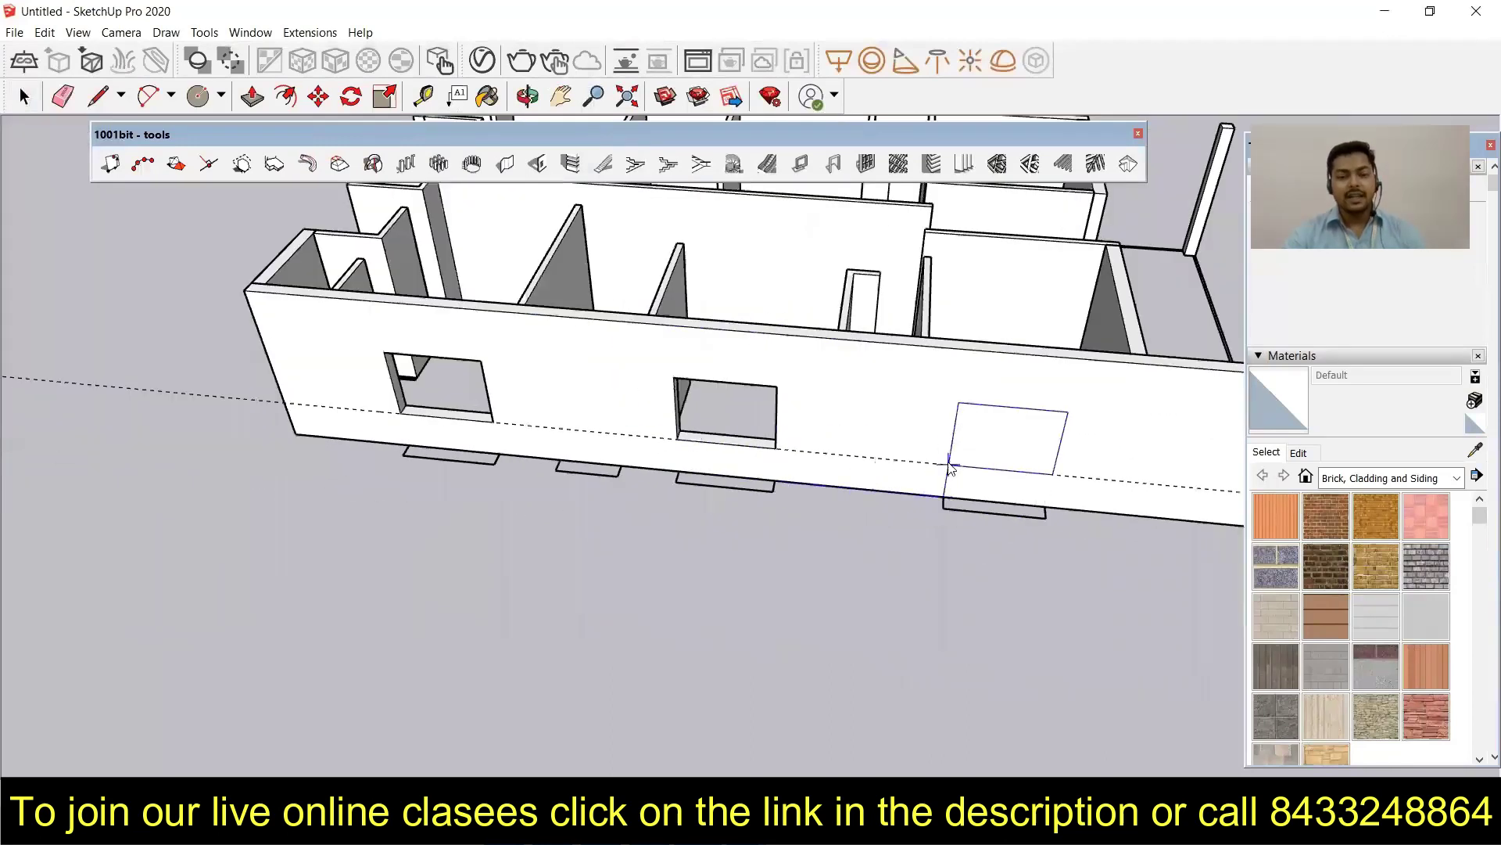
{"action": "scroll", "coordinate": [951, 466], "scroll_direction": "down", "scroll_amount": 3}
- Cut a second window opening in another exterior wall
{"action": "middle_click_drag", "start_coordinate": [951, 466], "coordinate": [751, 516]}
{"action": "scroll", "coordinate": [751, 516], "scroll_direction": "up", "scroll_amount": 3}
{"action": "key", "text": "t"}
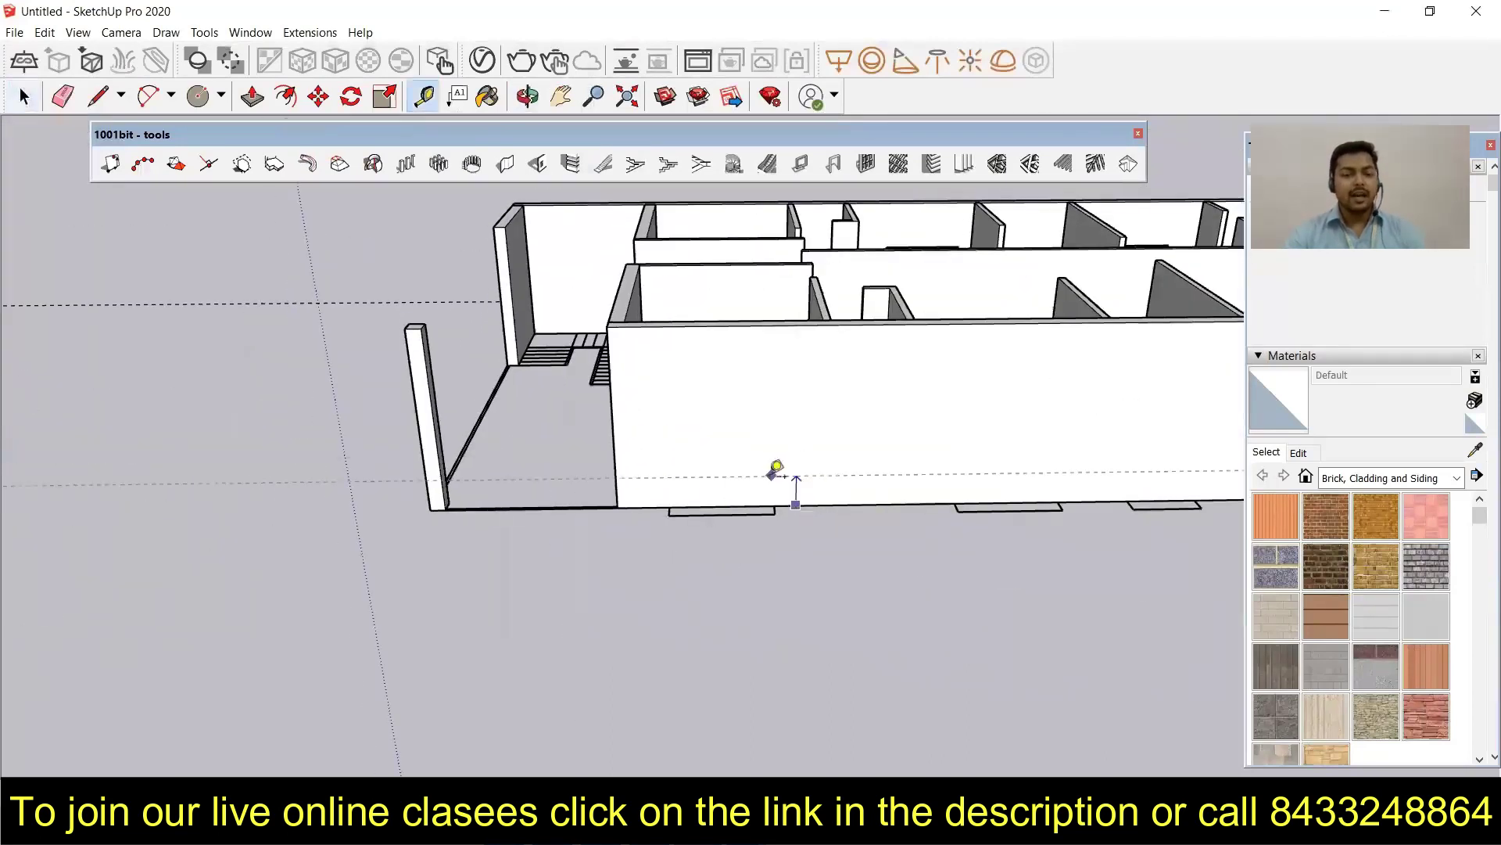
{"action": "scroll", "coordinate": [776, 469], "scroll_direction": "up", "scroll_amount": 1}
{"action": "left_click", "coordinate": [536, 163]}
{"action": "key", "text": "Return"}
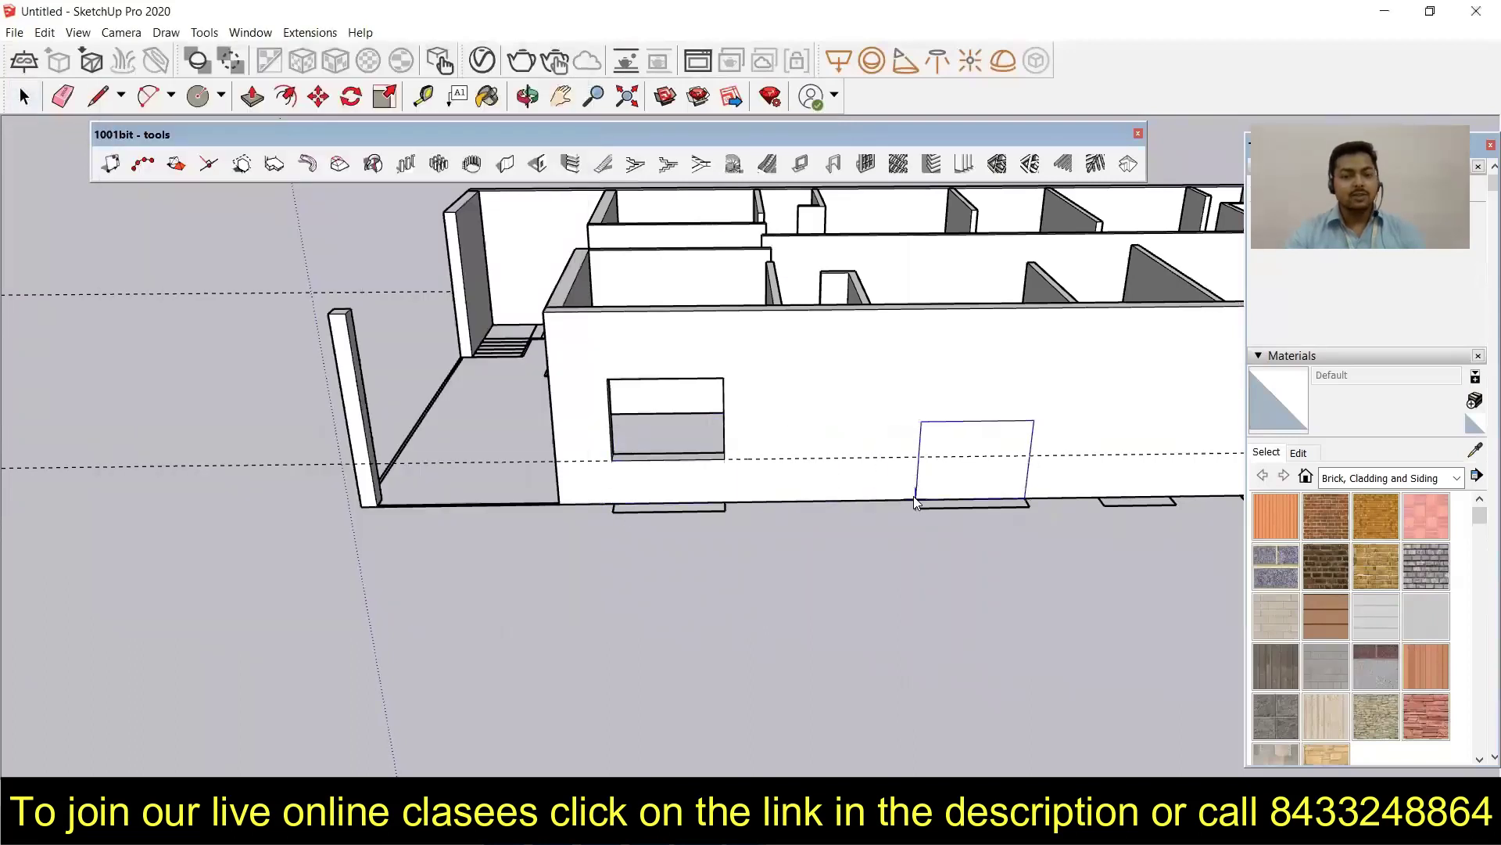
{"action": "scroll", "coordinate": [909, 505], "scroll_direction": "up", "scroll_amount": 1}
{"action": "left_click", "coordinate": [1085, 502]}
{"action": "scroll", "coordinate": [1021, 434], "scroll_direction": "down", "scroll_amount": 3}
{"action": "scroll", "coordinate": [546, 495], "scroll_direction": "down", "scroll_amount": 2}
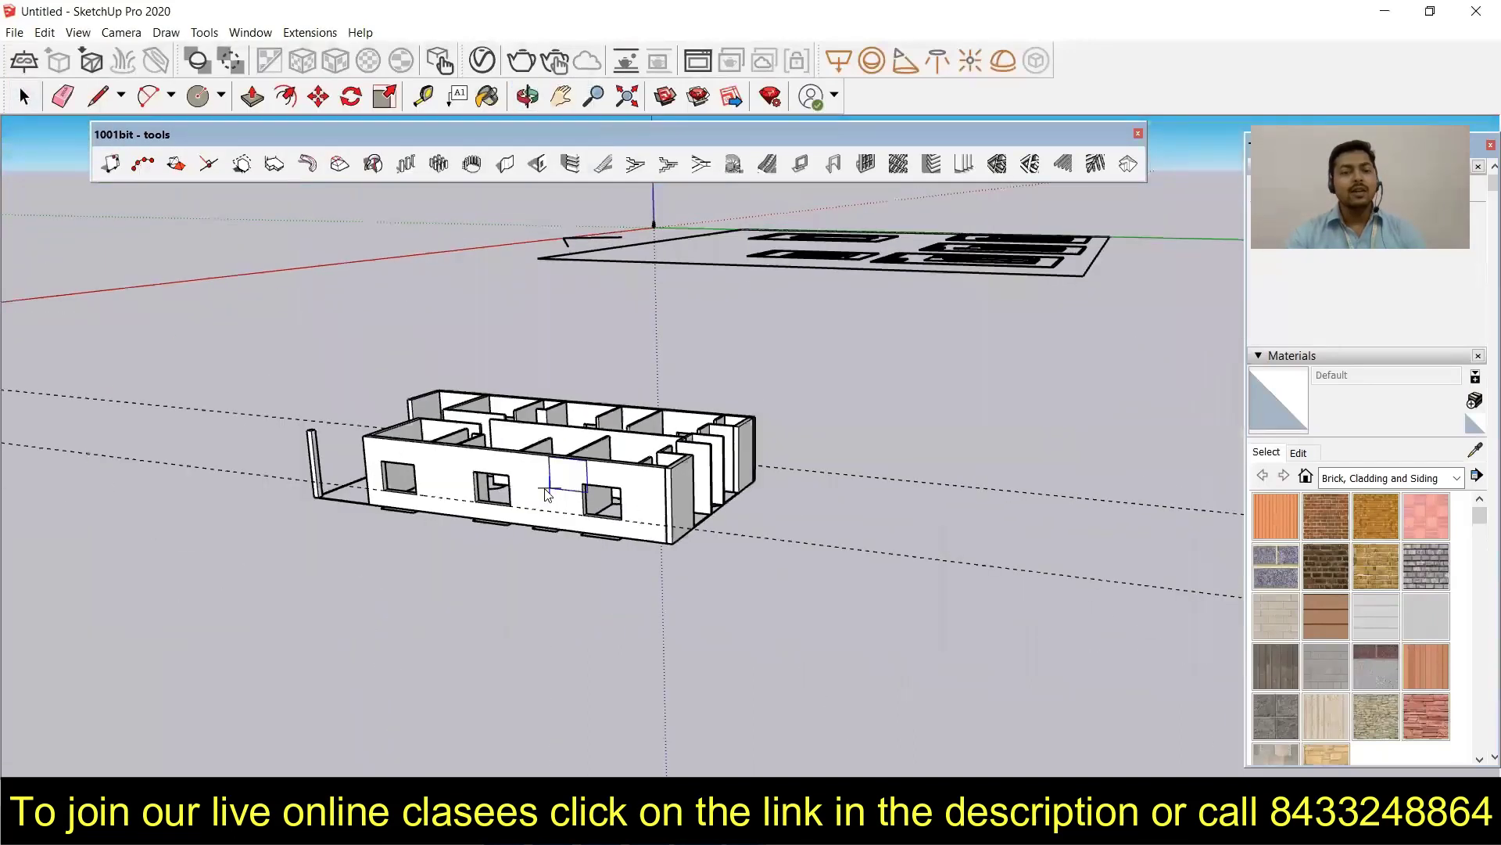
{"action": "scroll", "coordinate": [545, 496], "scroll_direction": "up", "scroll_amount": 5}
- Place a third window opening between the other two and orbit around the building
{"action": "key", "text": "t"}
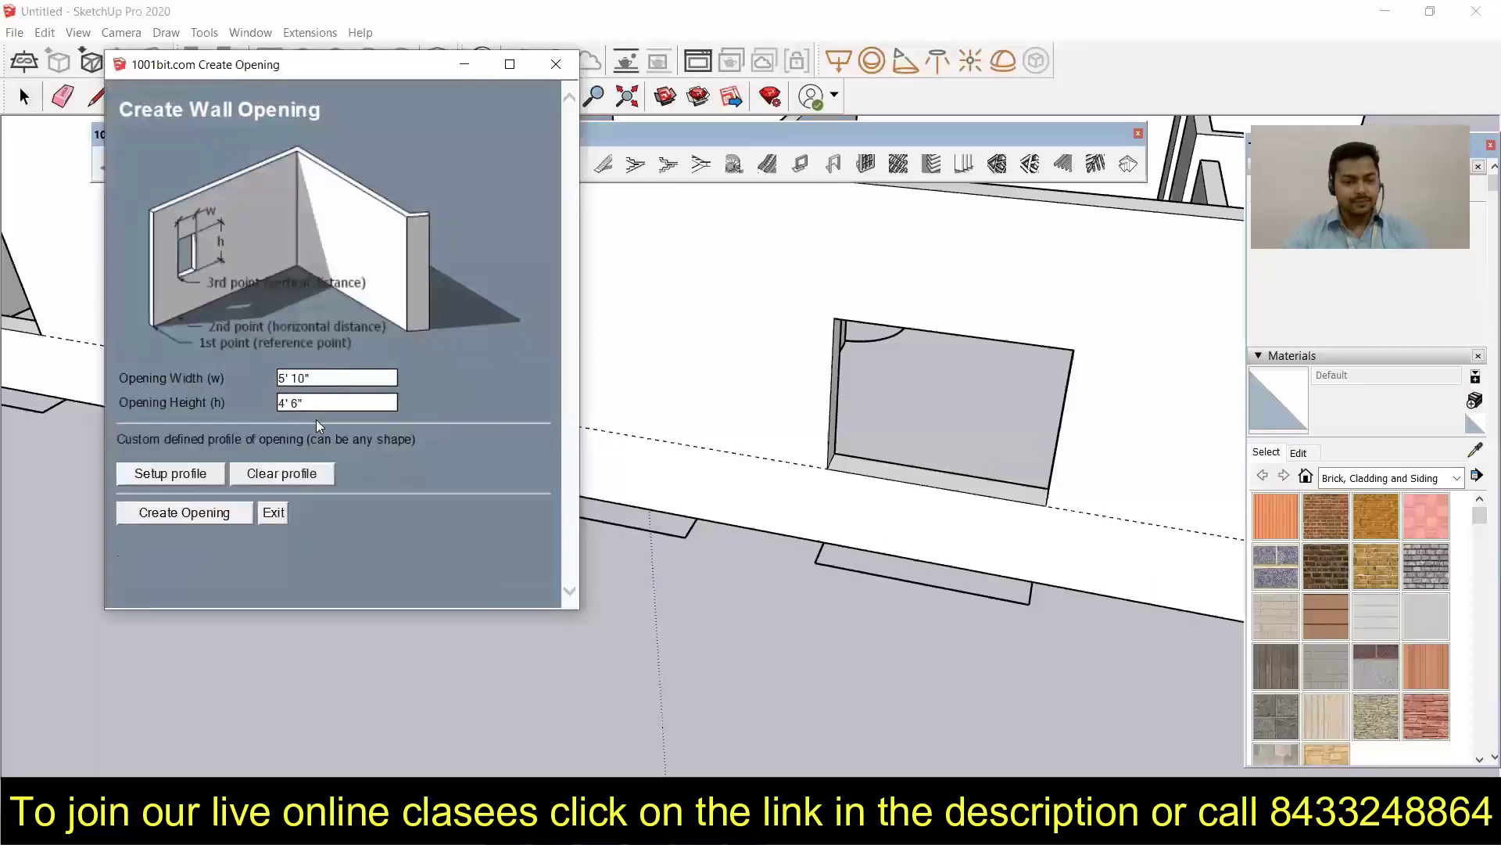
{"action": "left_click", "coordinate": [207, 517]}
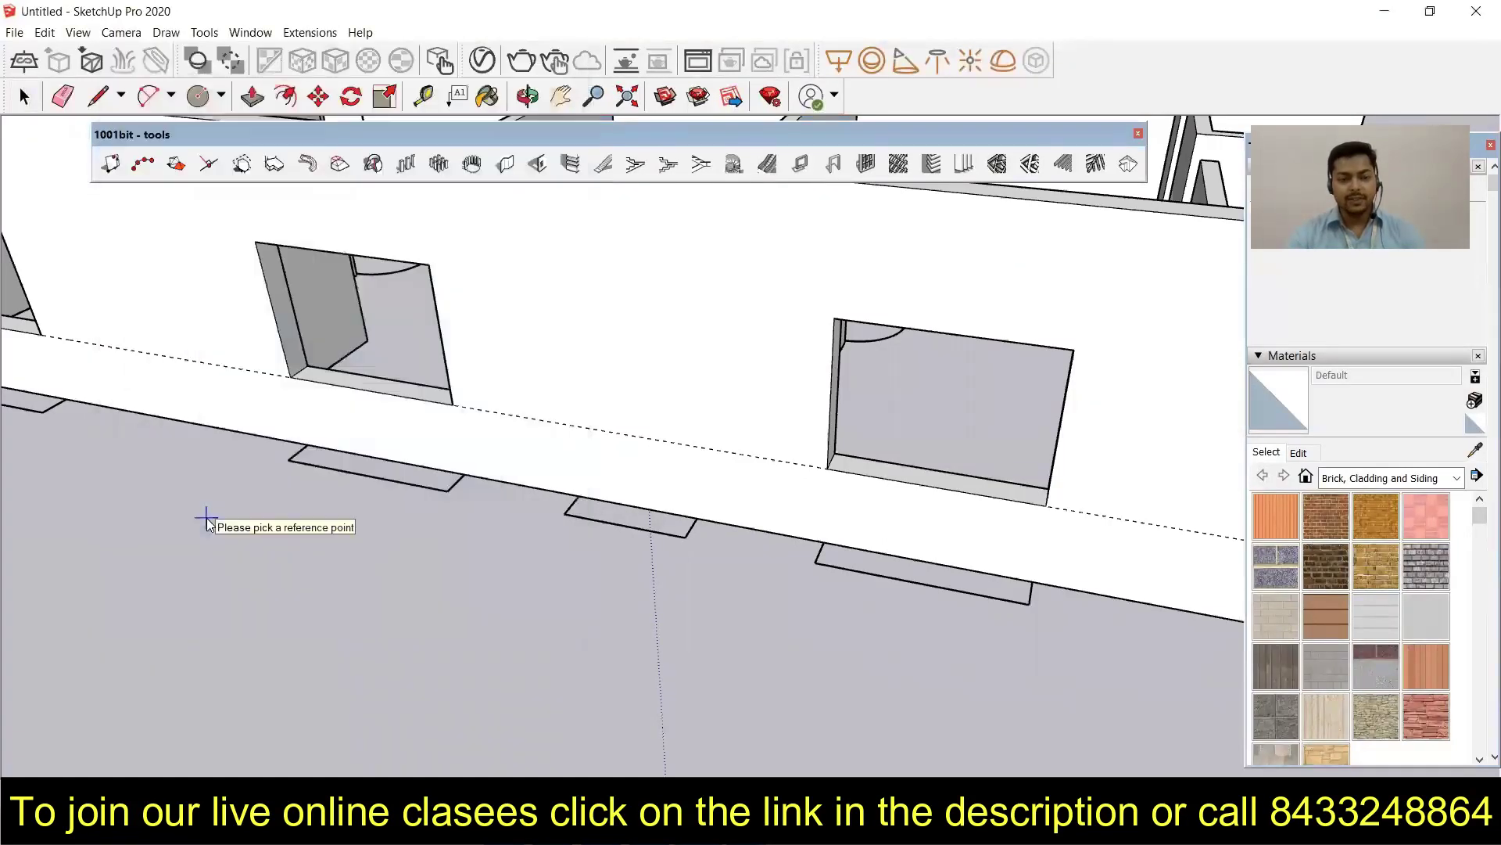
{"action": "left_click", "coordinate": [561, 437]}
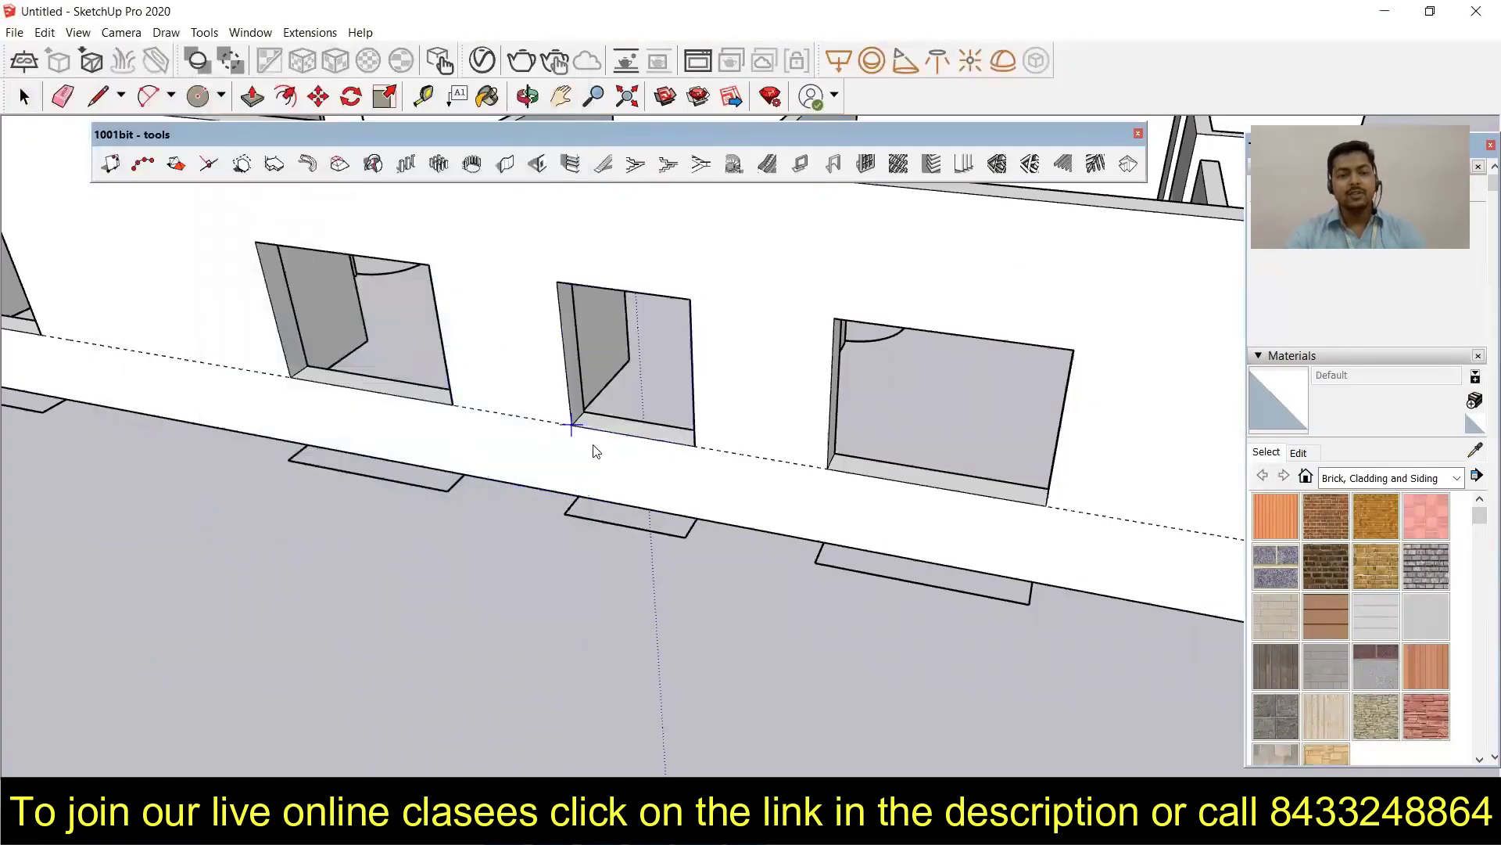
{"action": "middle_click_drag", "start_coordinate": [594, 446], "coordinate": [757, 388]}
{"action": "scroll", "coordinate": [757, 388], "scroll_direction": "down", "scroll_amount": 2}
{"action": "scroll", "coordinate": [704, 470], "scroll_direction": "down", "scroll_amount": 3}
{"action": "mouse_move", "coordinate": [664, 536]}
{"action": "middle_mouse_down"}
{"action": "mouse_move", "coordinate": [831, 614]}
{"action": "mouse_move", "coordinate": [822, 461]}
{"action": "mouse_move", "coordinate": [401, 576]}
{"action": "mouse_move", "coordinate": [649, 547]}
{"action": "mouse_move", "coordinate": [1063, 614]}
{"action": "middle_mouse_up"}
{"action": "scroll", "coordinate": [1063, 613], "scroll_direction": "up", "scroll_amount": 3}
{"action": "scroll", "coordinate": [1021, 553], "scroll_direction": "up", "scroll_amount": 3}
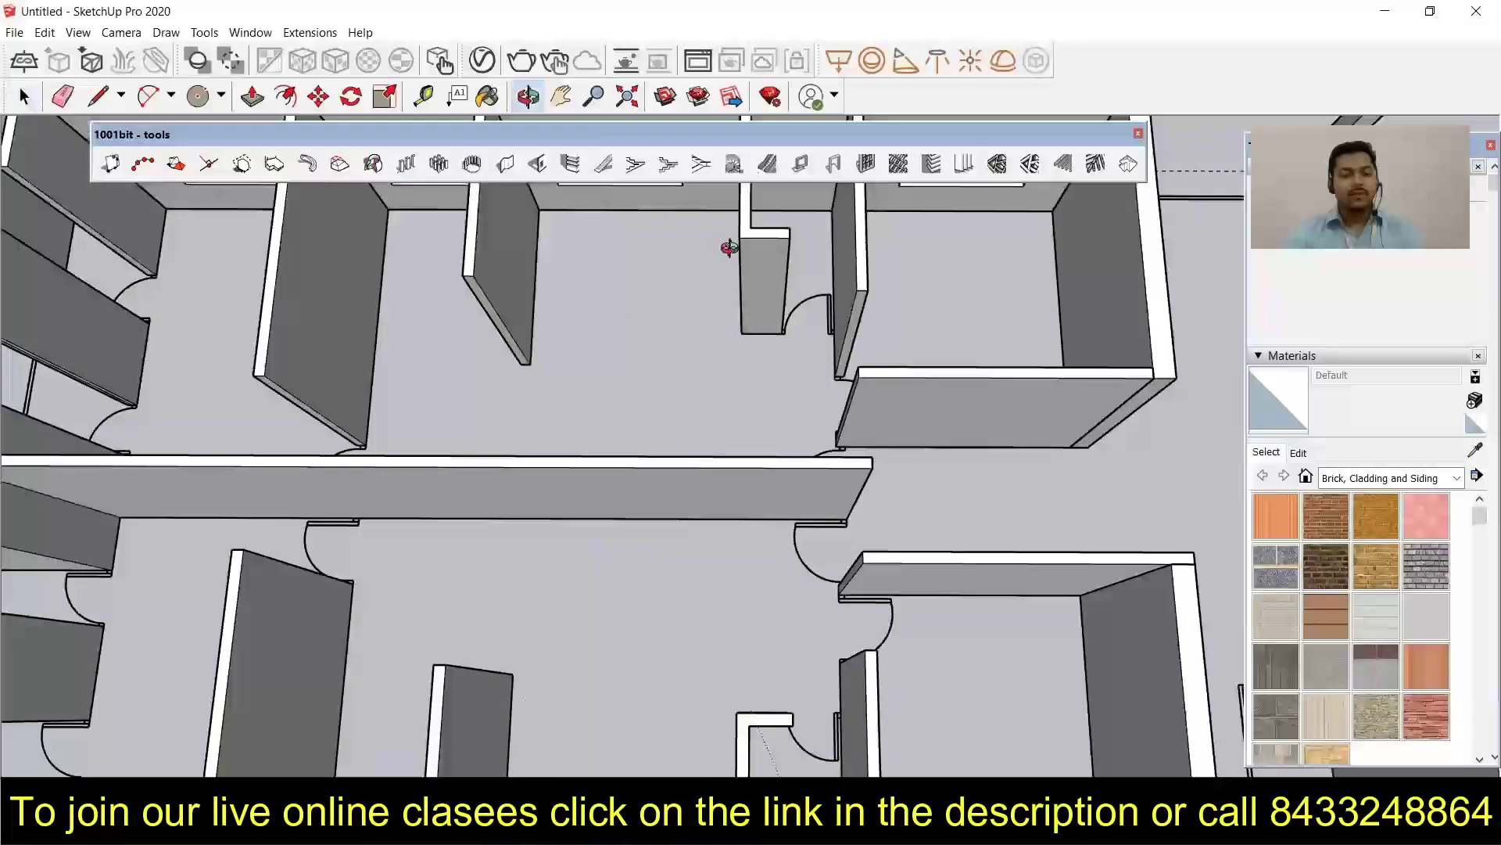
- Orbit down to the interior doorway with the drawn door swing, ready to measure it
{"action": "middle_click_drag", "start_coordinate": [729, 247], "coordinate": [774, 394]}
{"action": "key", "text": "t"}
{"action": "scroll", "coordinate": [683, 435], "scroll_direction": "up", "scroll_amount": 2}
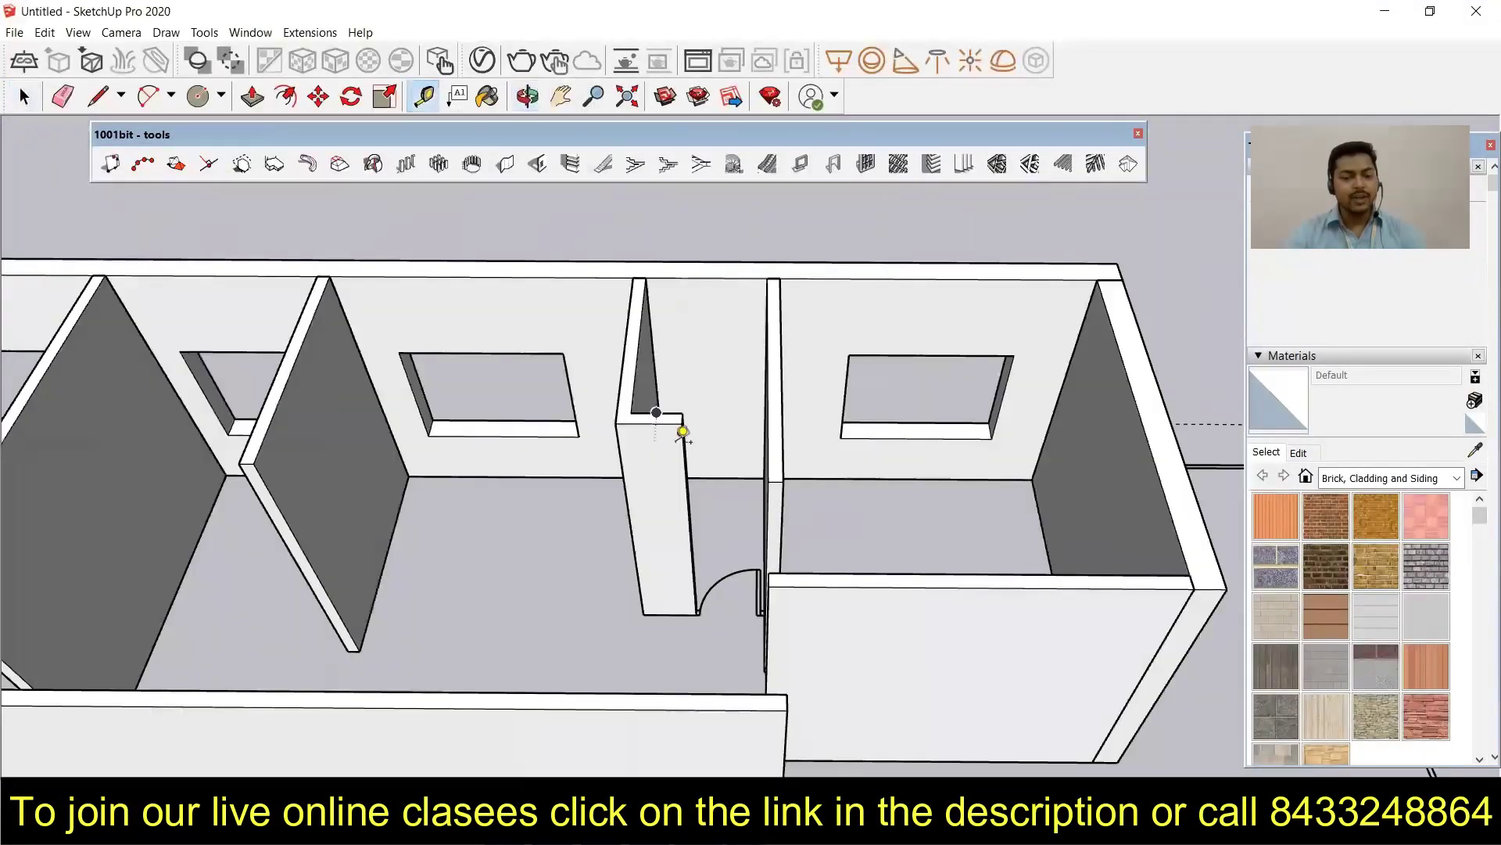
{"action": "scroll", "coordinate": [682, 434], "scroll_direction": "up", "scroll_amount": 3}
{"action": "scroll", "coordinate": [627, 548], "scroll_direction": "down", "scroll_amount": 2}
{"action": "mouse_move", "coordinate": [724, 588]}
{"action": "middle_mouse_down"}
{"action": "mouse_move", "coordinate": [725, 380]}
{"action": "mouse_move", "coordinate": [187, 466]}
{"action": "middle_mouse_up"}
{"action": "scroll", "coordinate": [645, 419], "scroll_direction": "up", "scroll_amount": 3}
{"action": "middle_click_drag", "start_coordinate": [644, 418], "coordinate": [669, 368]}
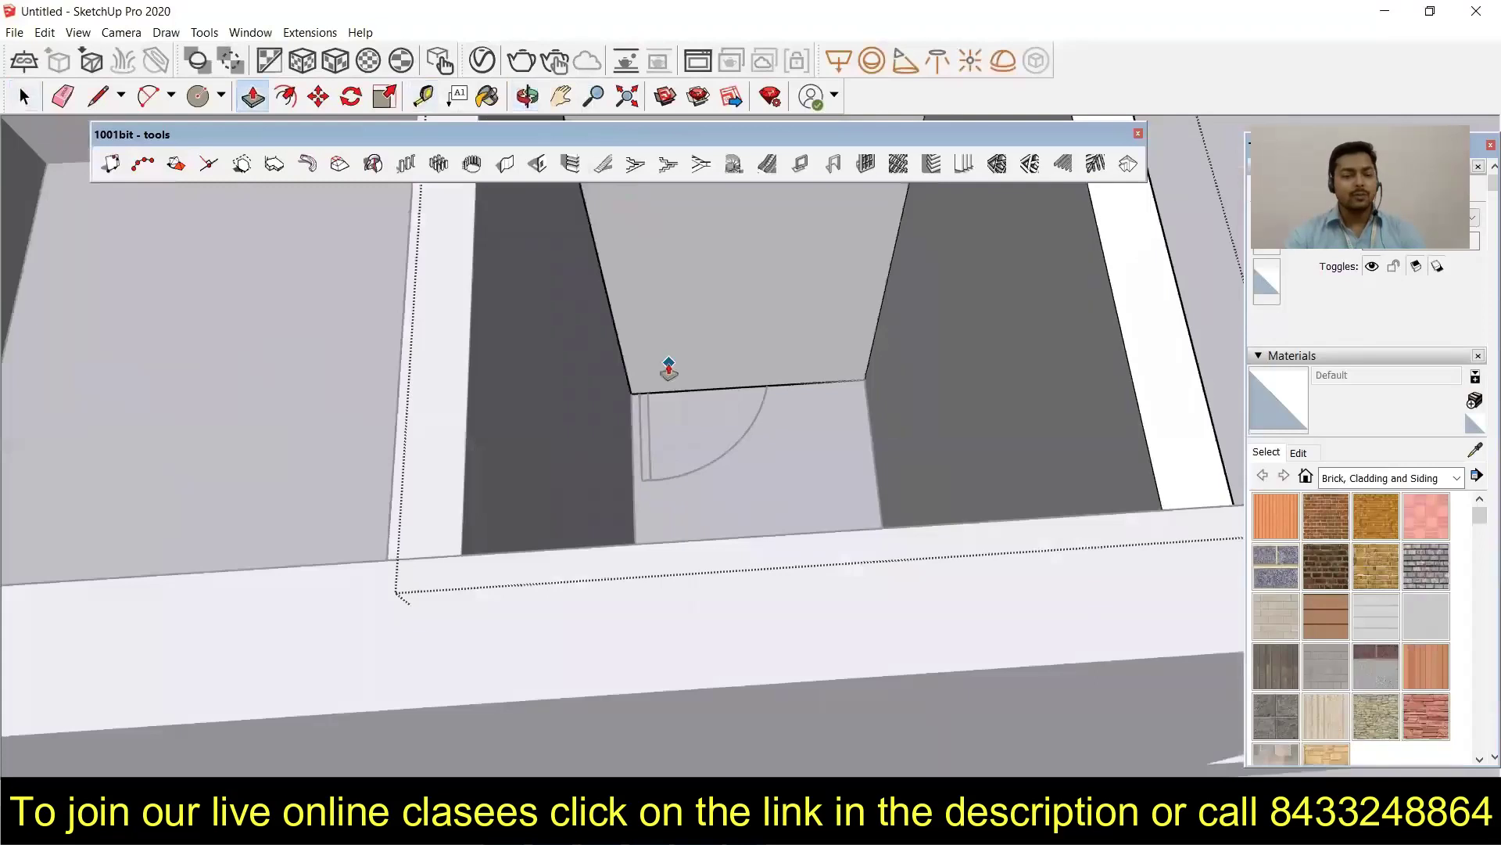
{"action": "left_click", "coordinate": [537, 165]}
{"action": "key", "text": "Escape"}
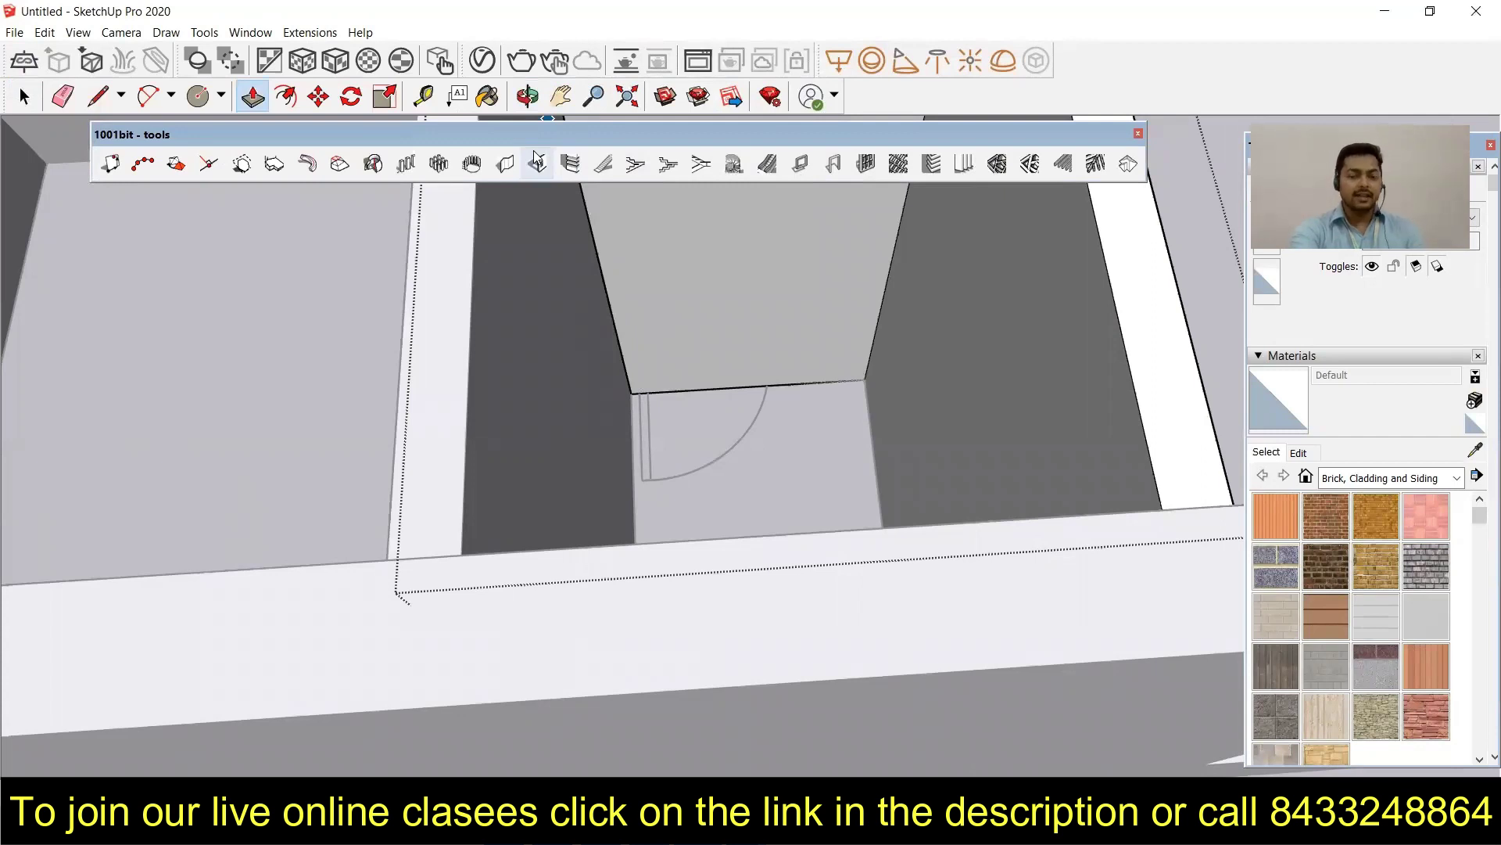
{"action": "key", "text": "t"}
{"action": "scroll", "coordinate": [630, 378], "scroll_direction": "up", "scroll_amount": 3}
- Measure the doorway at about 2'2" wide, then reopen the wall-opening settings for the door
{"action": "left_click", "coordinate": [643, 405]}
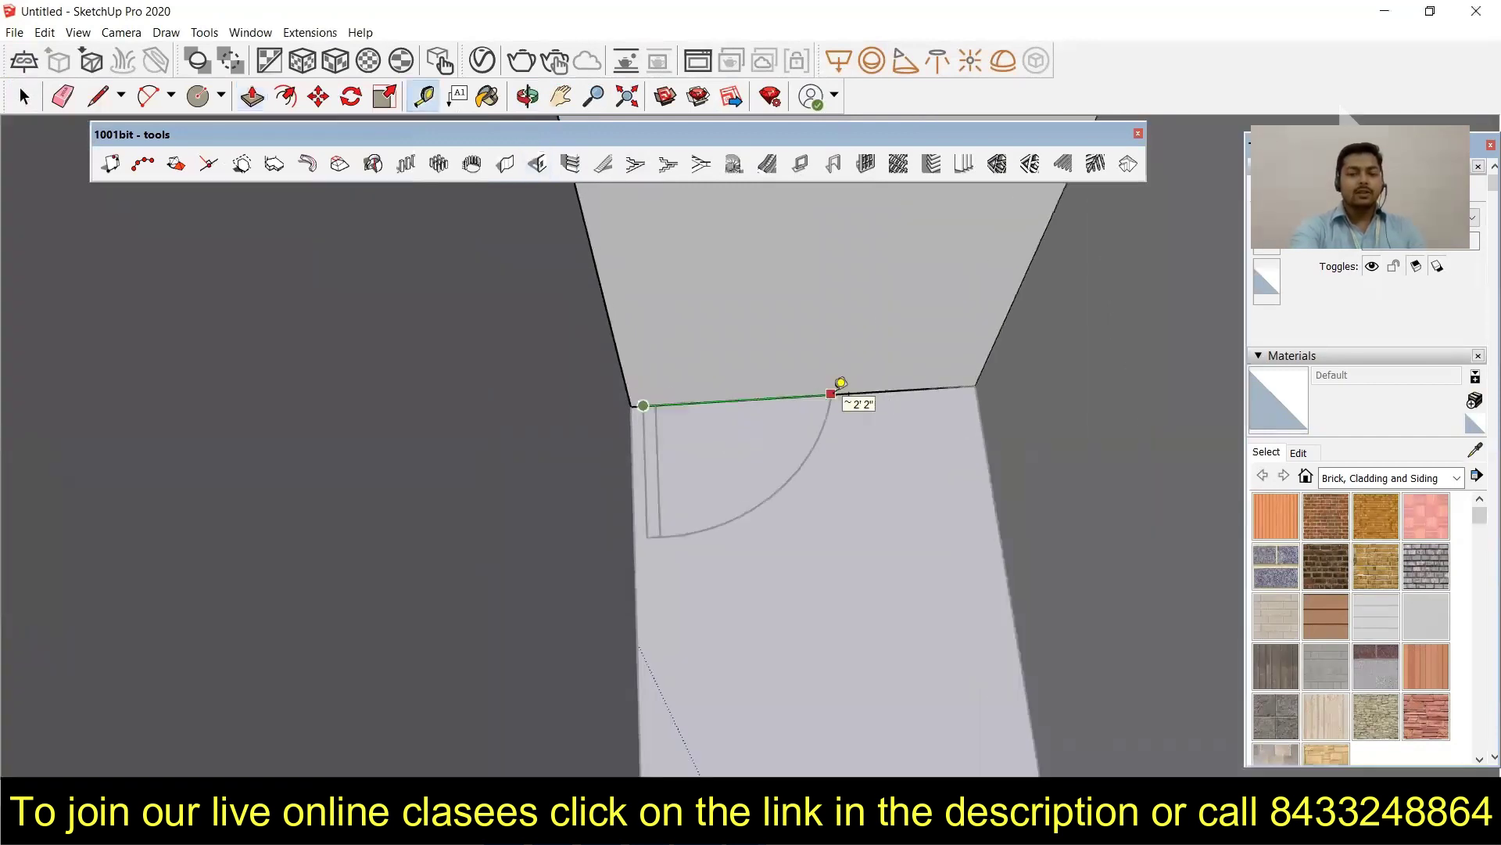
{"action": "left_click", "coordinate": [832, 392]}
{"action": "left_click", "coordinate": [538, 164]}
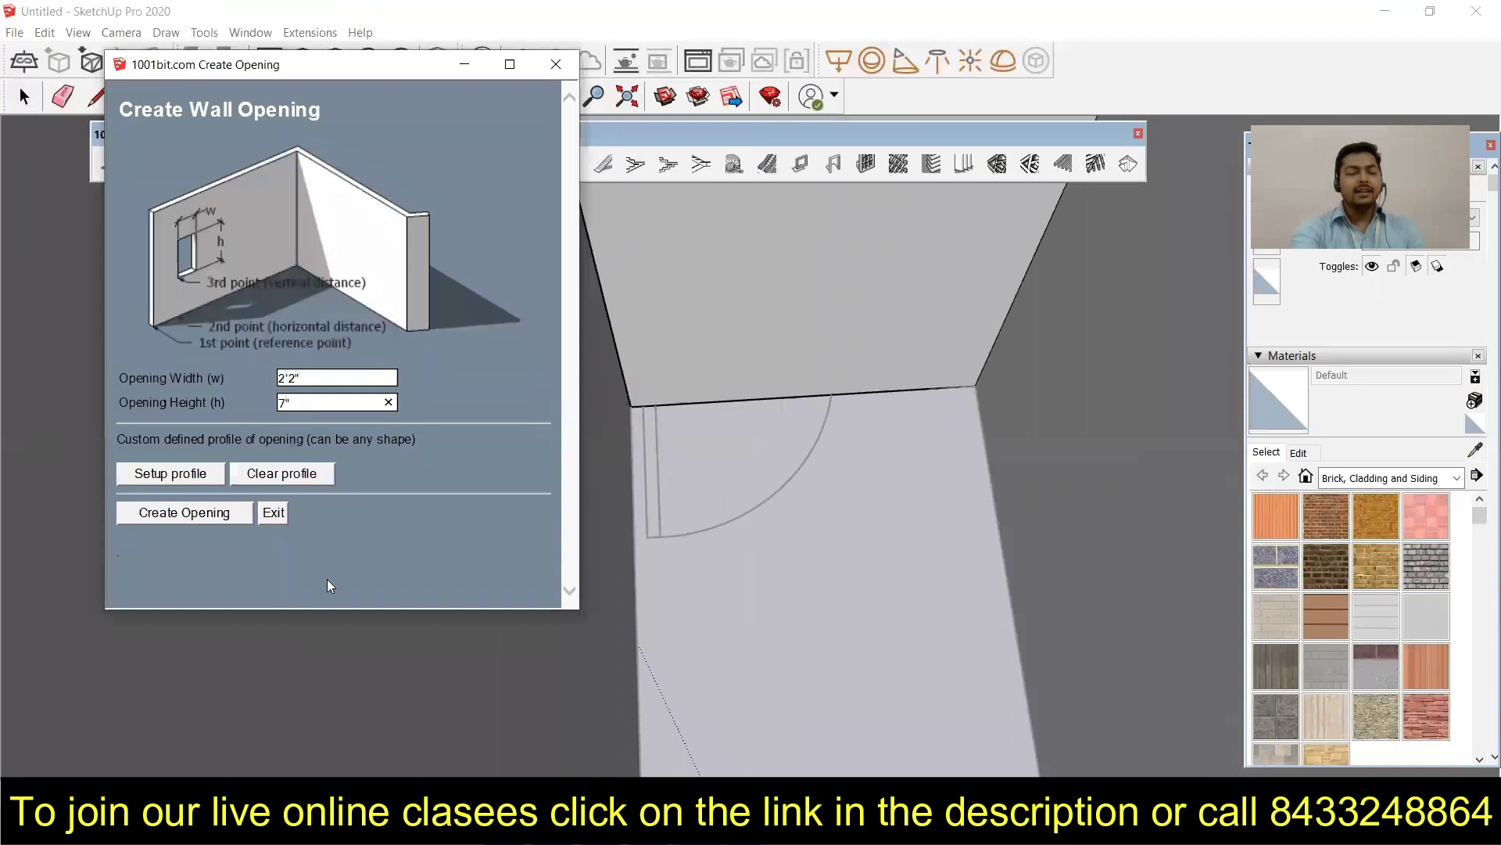